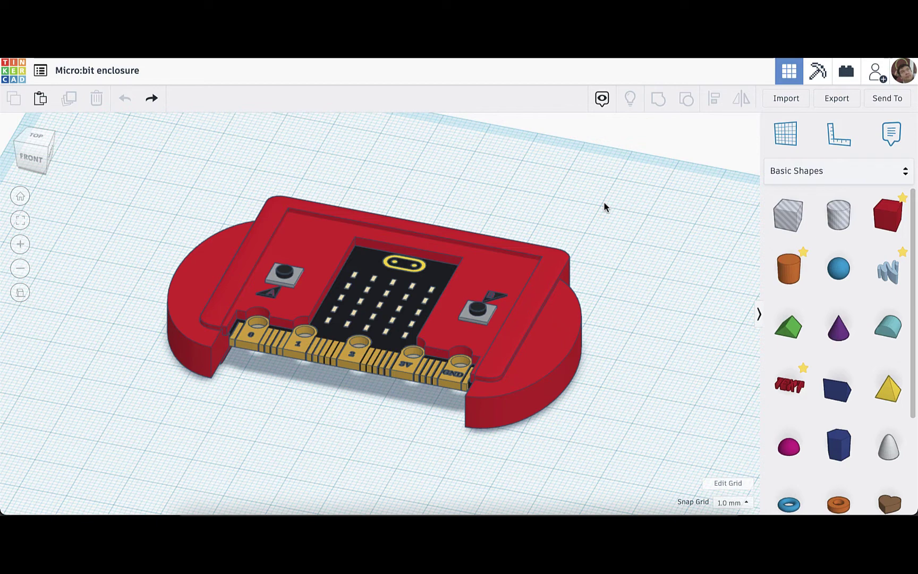
# Hide the micro:bit board
pyautogui.moveTo(625, 243); pyautogui.dragTo(609, 260, button='right')
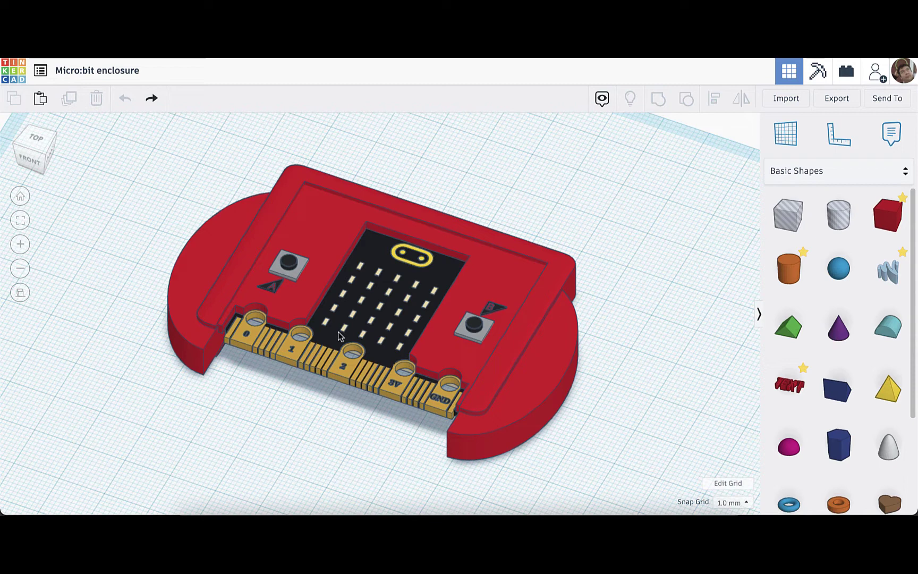
pyautogui.click(364, 327)
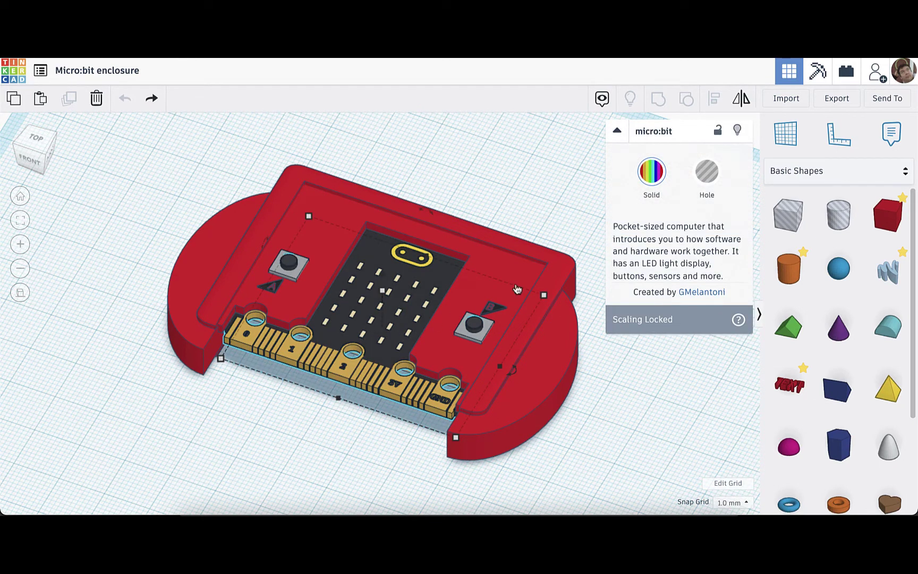
pyautogui.click(737, 130)
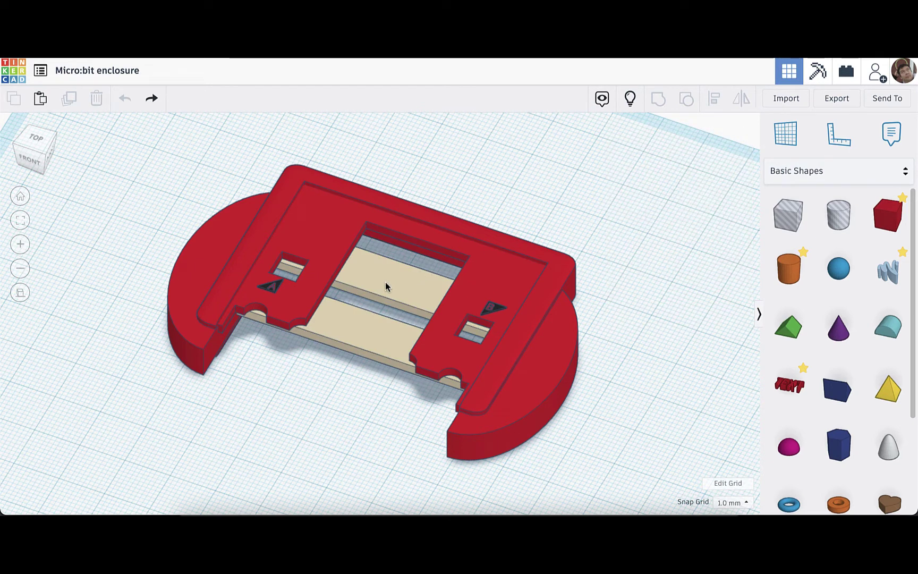
# Hide the tan support strips and select the red enclosure shell
pyautogui.click(341, 334)
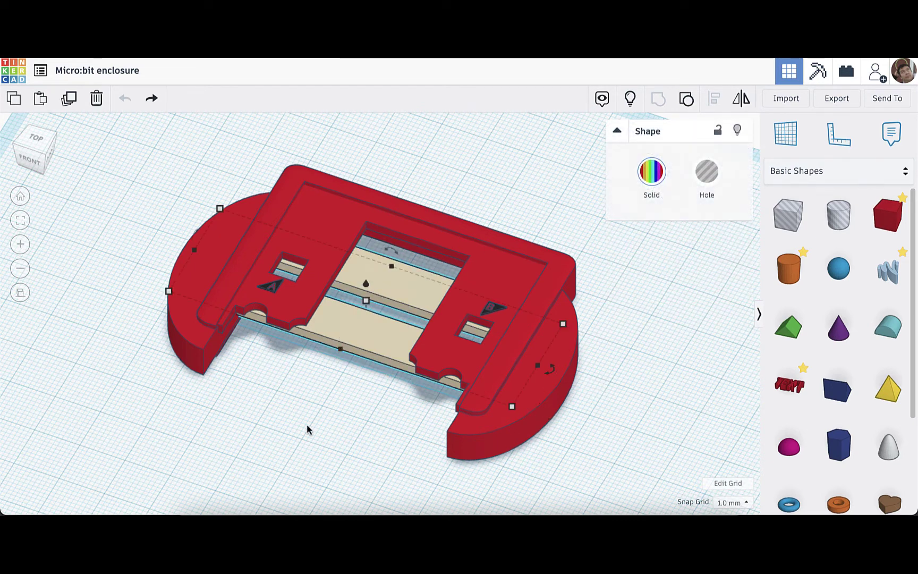
pyautogui.moveTo(306, 424); pyautogui.dragTo(456, 399, button='right')
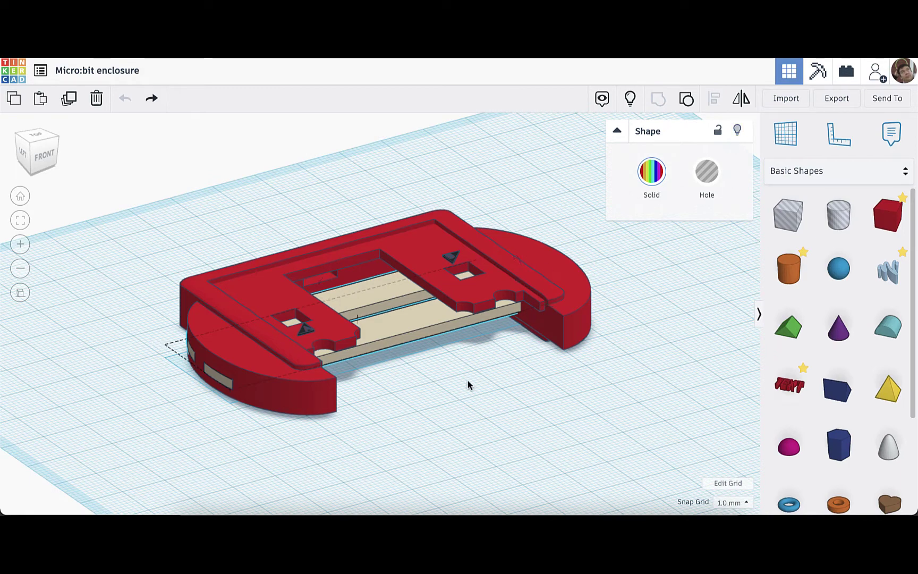
pyautogui.moveTo(468, 384); pyautogui.dragTo(437, 408, button='right')
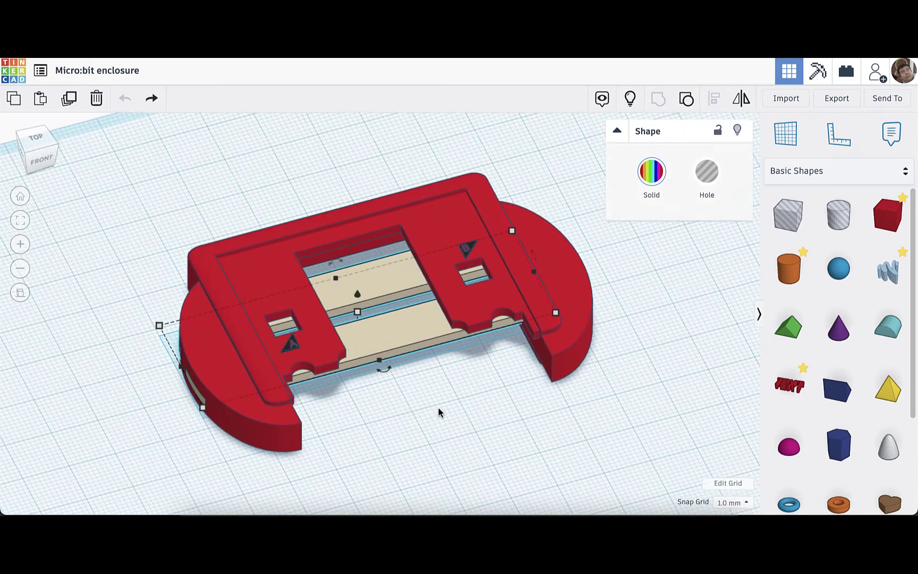
pyautogui.click(737, 130)
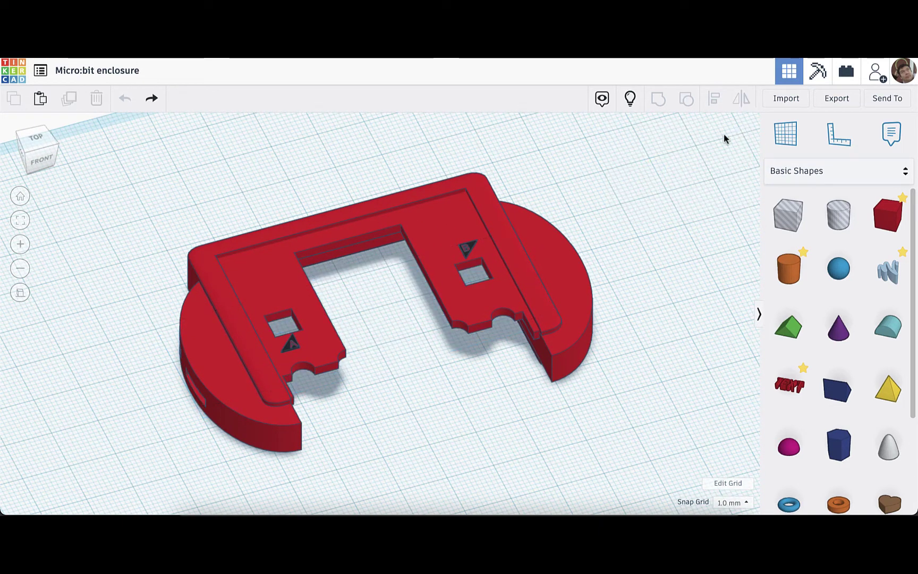
pyautogui.click(553, 253)
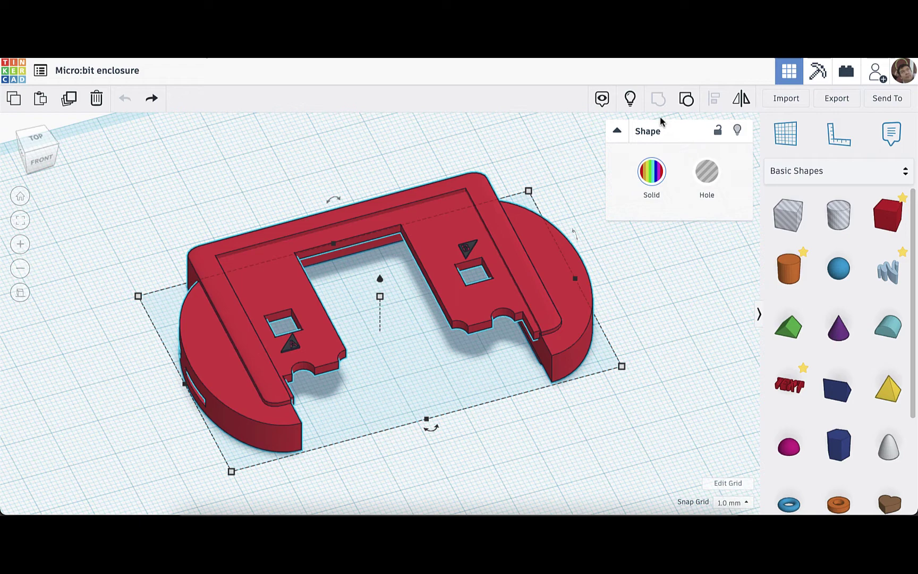
# Unhide all parts, then send the design to Autodesk Fusion 360 and open it there
pyautogui.click(631, 100)
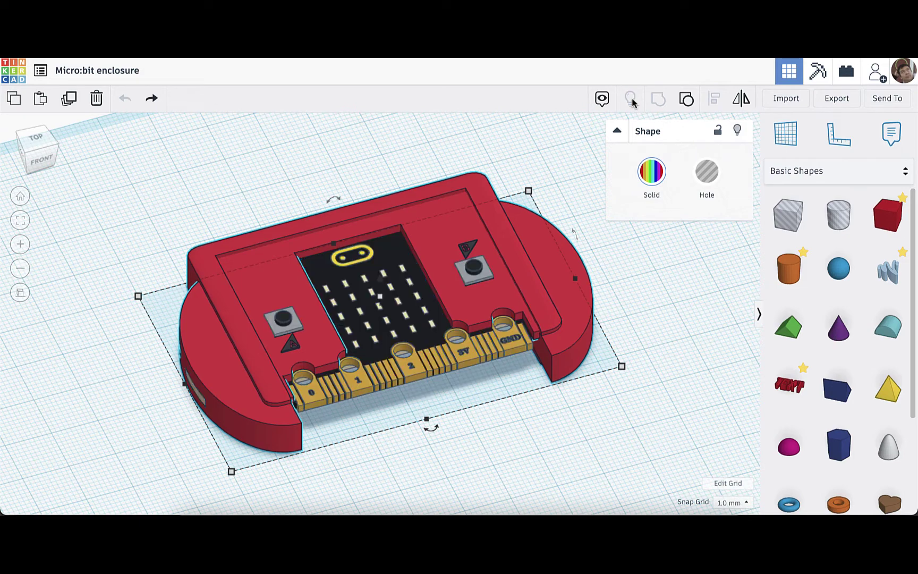
pyautogui.click(660, 281)
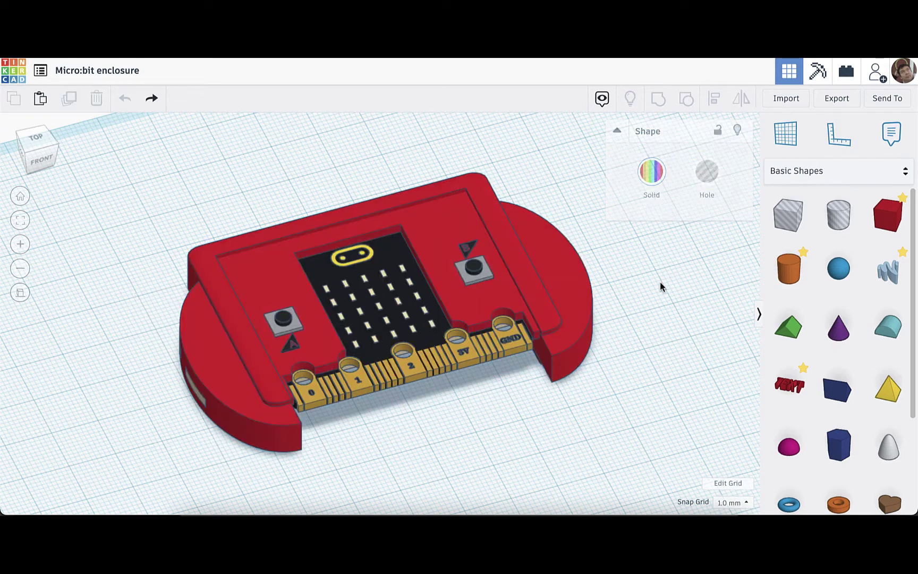
pyautogui.click(885, 101)
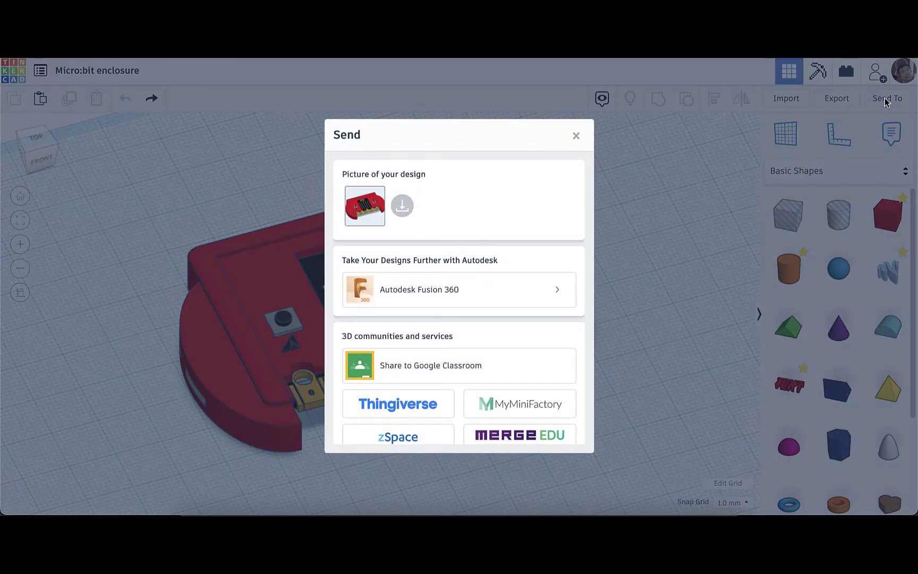
pyautogui.click(469, 291)
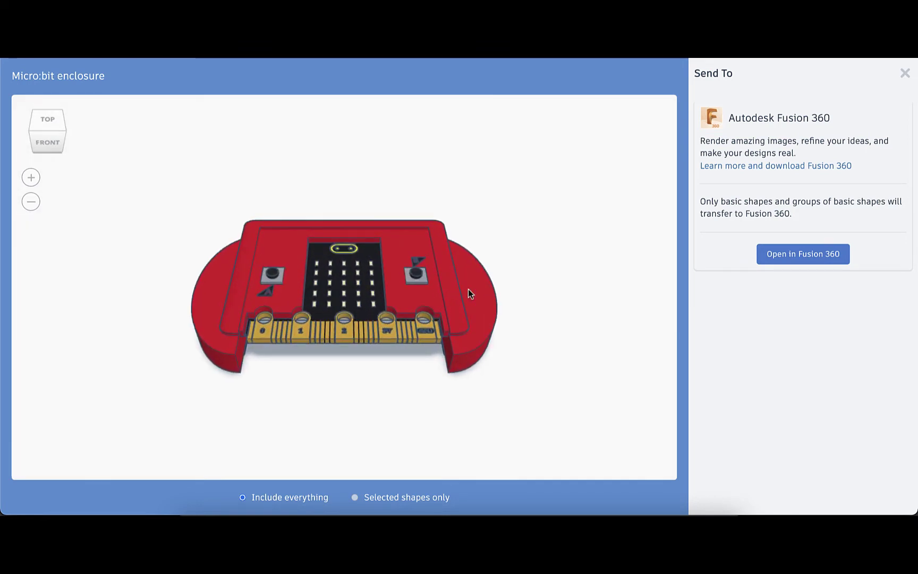
pyautogui.click(785, 258)
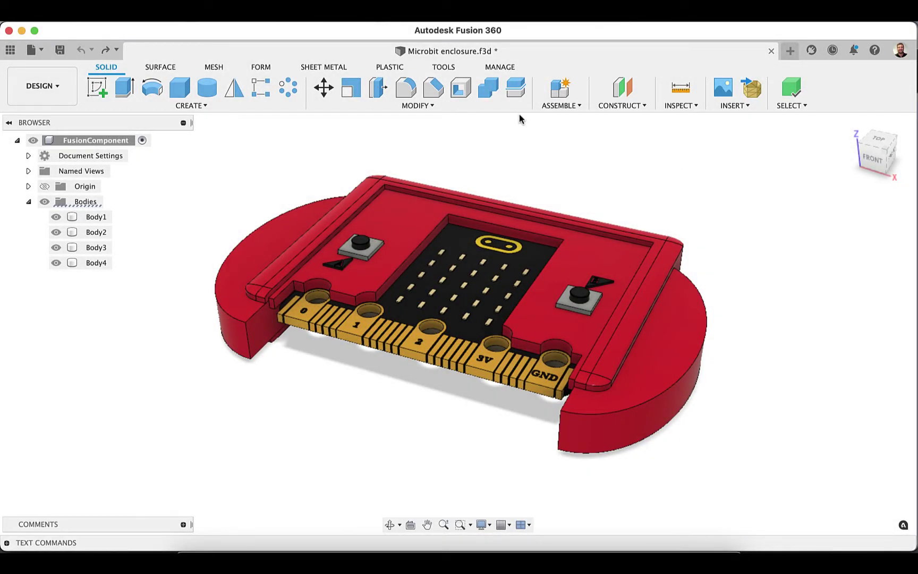
pyautogui.click(262, 234)
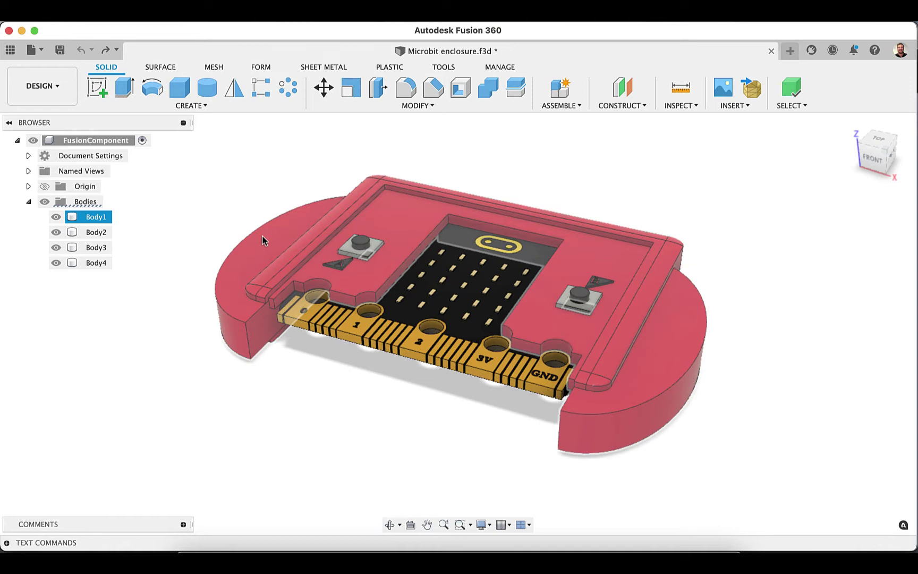
pyautogui.click(247, 366)
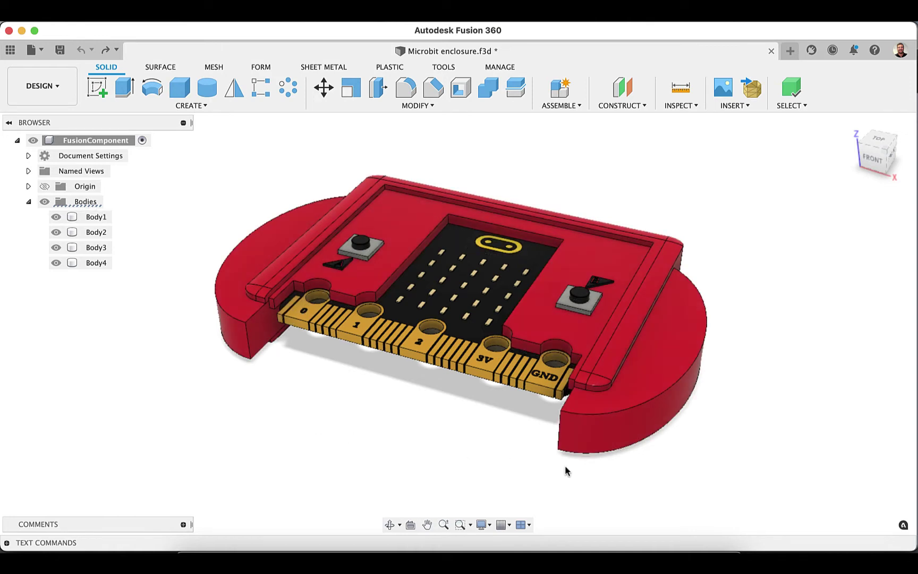
pyautogui.click(623, 442)
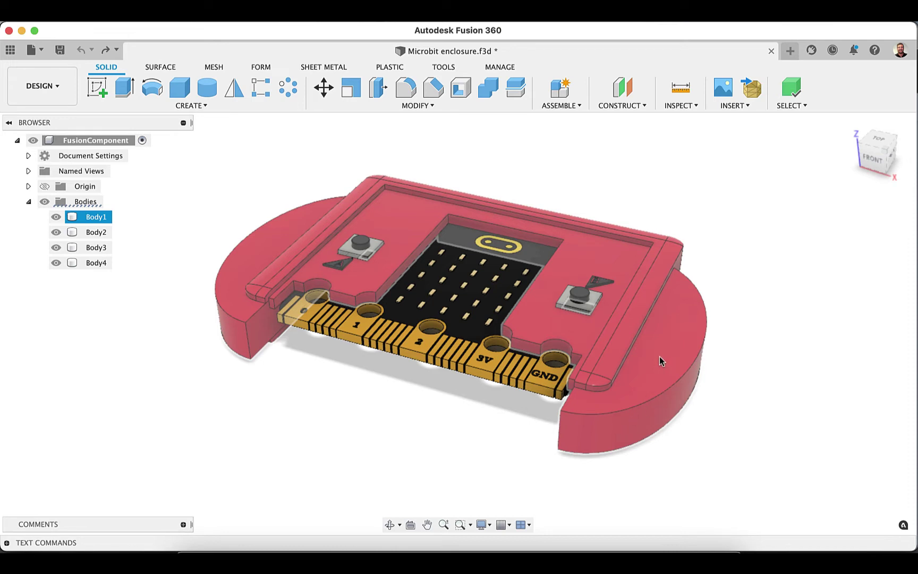
pyautogui.click(440, 419)
pyautogui.click(56, 217)
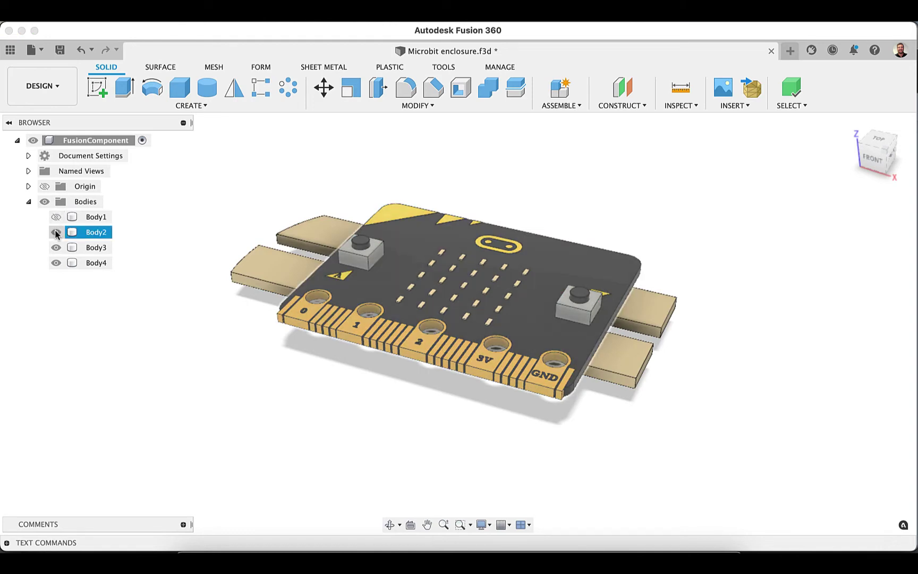
pyautogui.click(56, 232)
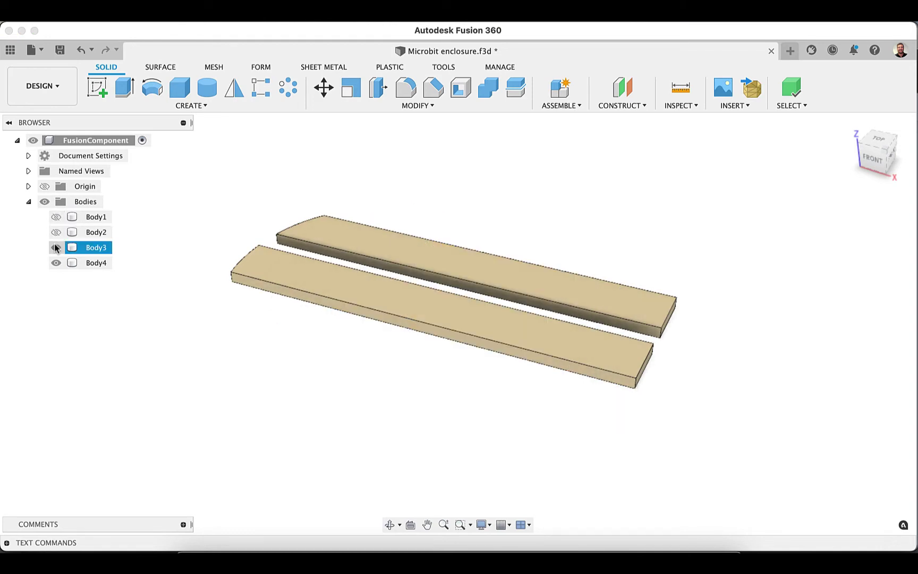
pyautogui.click(56, 247)
pyautogui.click(56, 263)
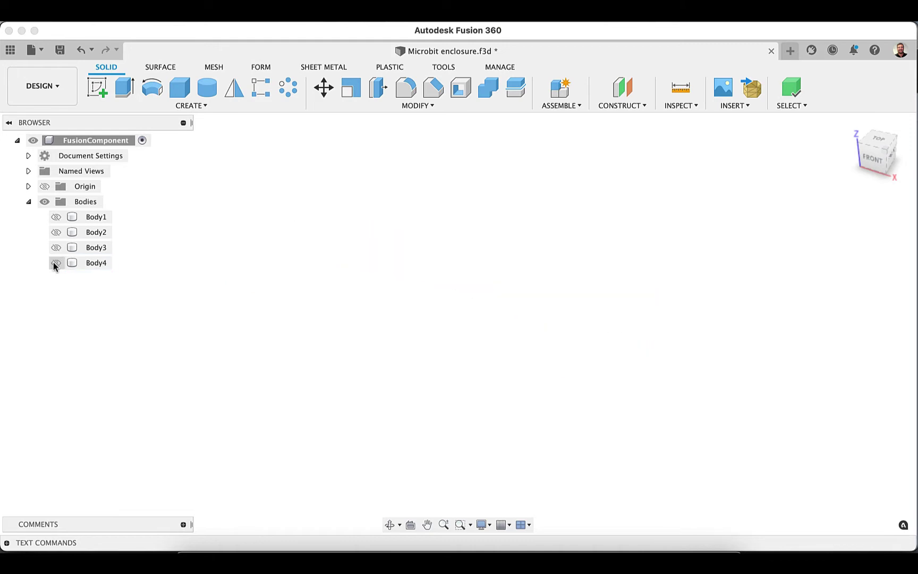
pyautogui.click(55, 248)
pyautogui.click(56, 263)
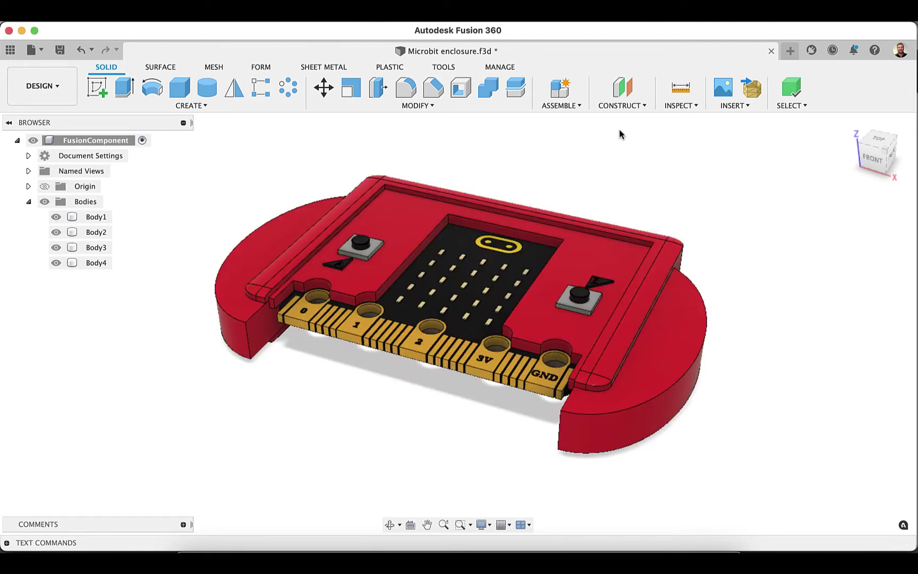
# Create a new component from Body1, the red enclosure
pyautogui.click(560, 91)
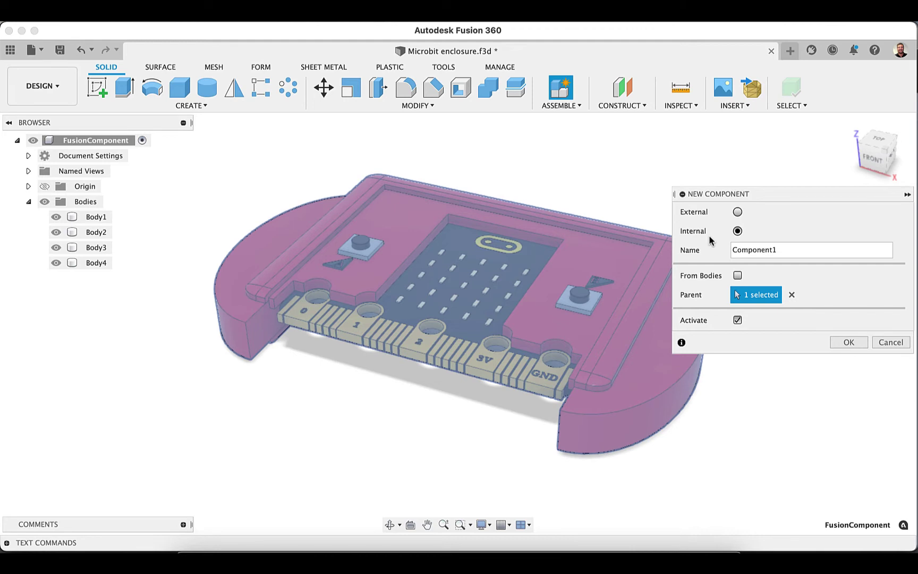
pyautogui.click(737, 275)
pyautogui.click(605, 232)
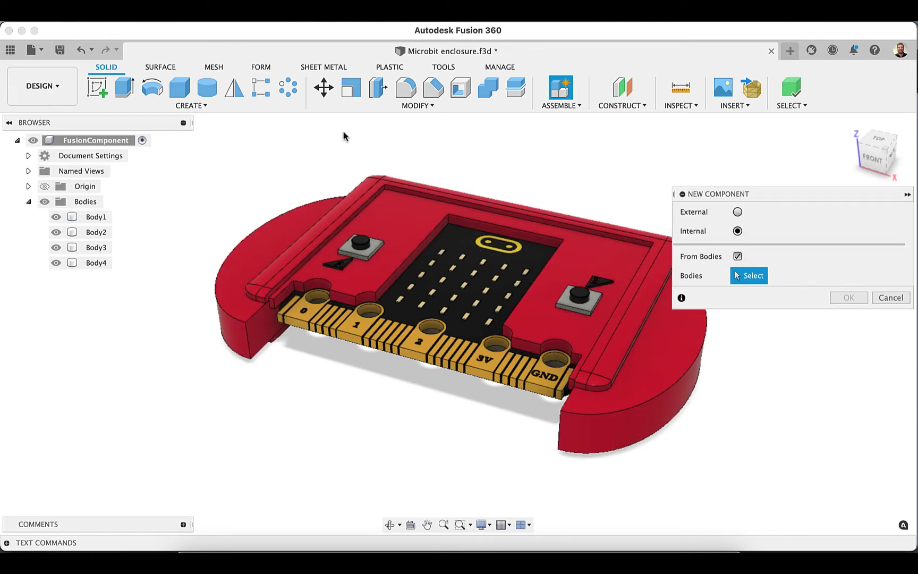
pyautogui.click(100, 218)
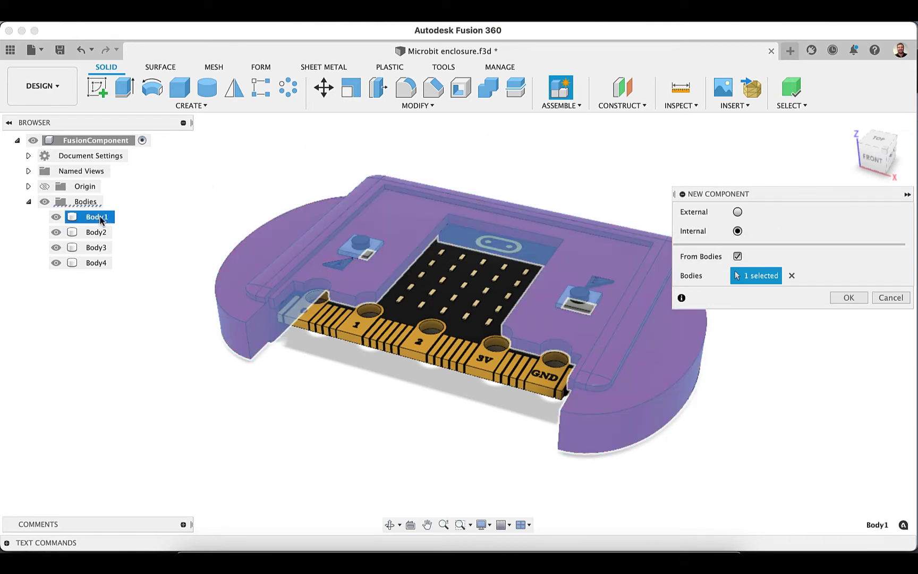
pyautogui.click(853, 298)
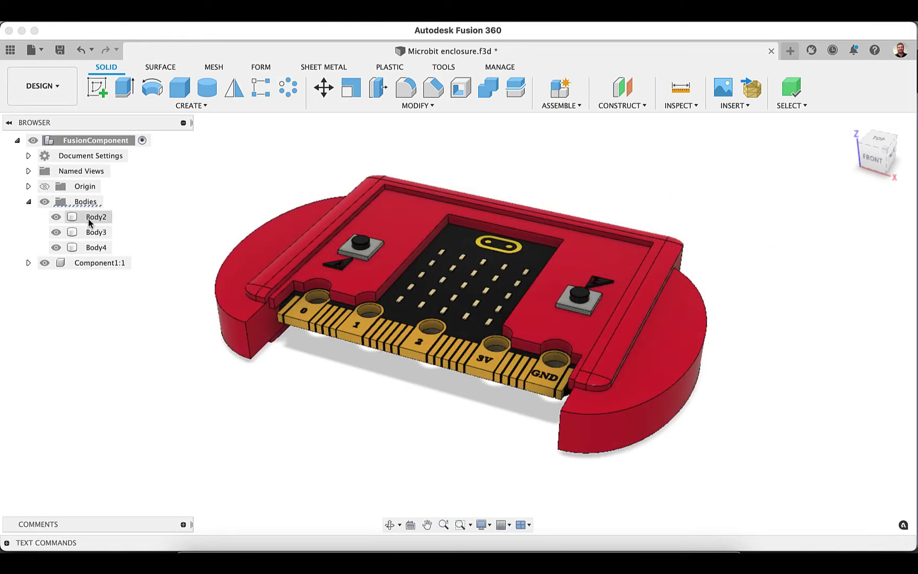
# Rename Component1:1 to 'Enclosure' in the browser
pyautogui.click(28, 263)
pyautogui.click(40, 294)
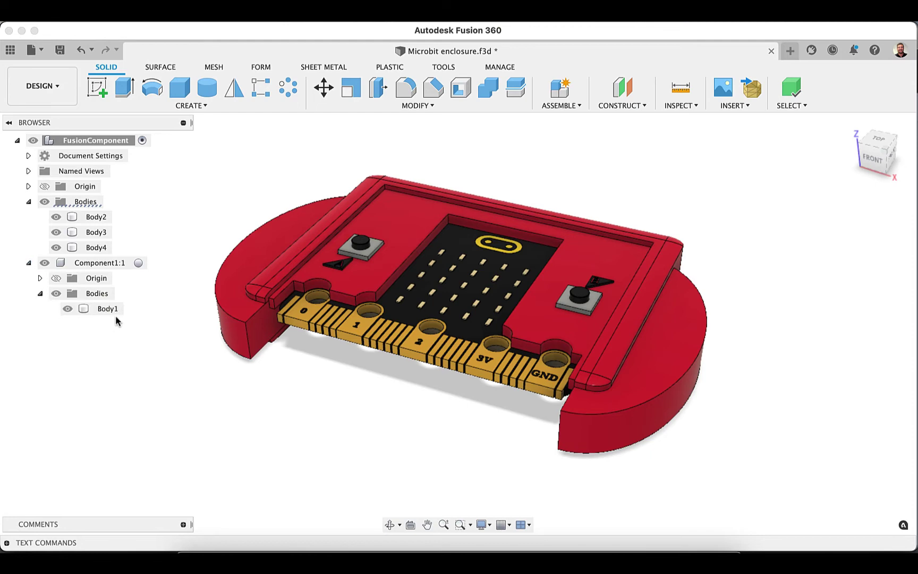
pyautogui.doubleClick(97, 264)
pyautogui.click(91, 263)
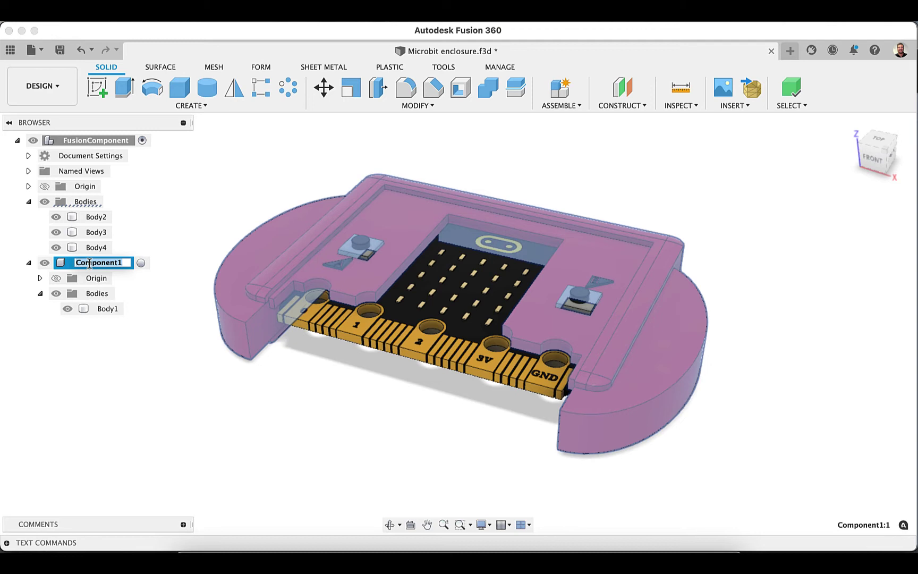
pyautogui.write('Enclosure')
pyautogui.click(170, 347)
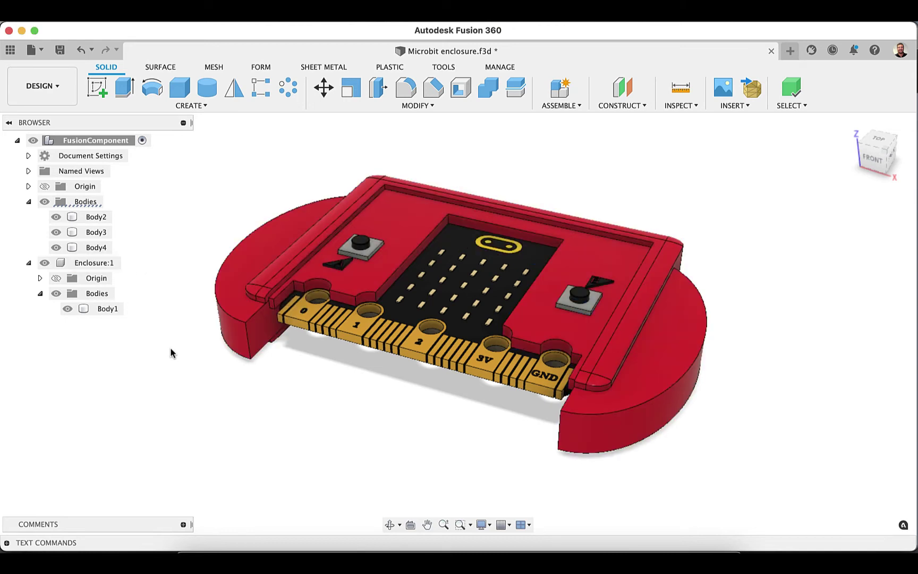
# Create a new component from Body2, the micro:bit board
pyautogui.click(560, 88)
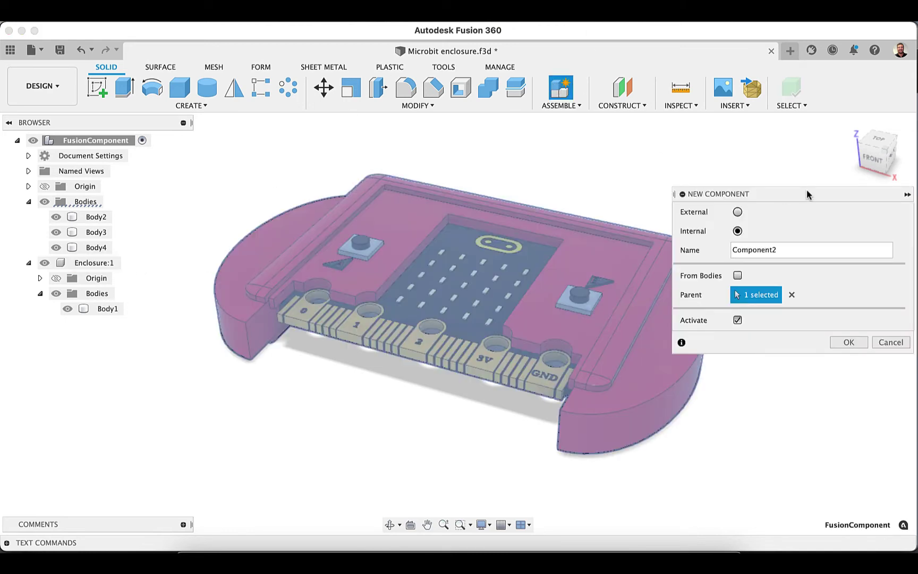
pyautogui.click(790, 250)
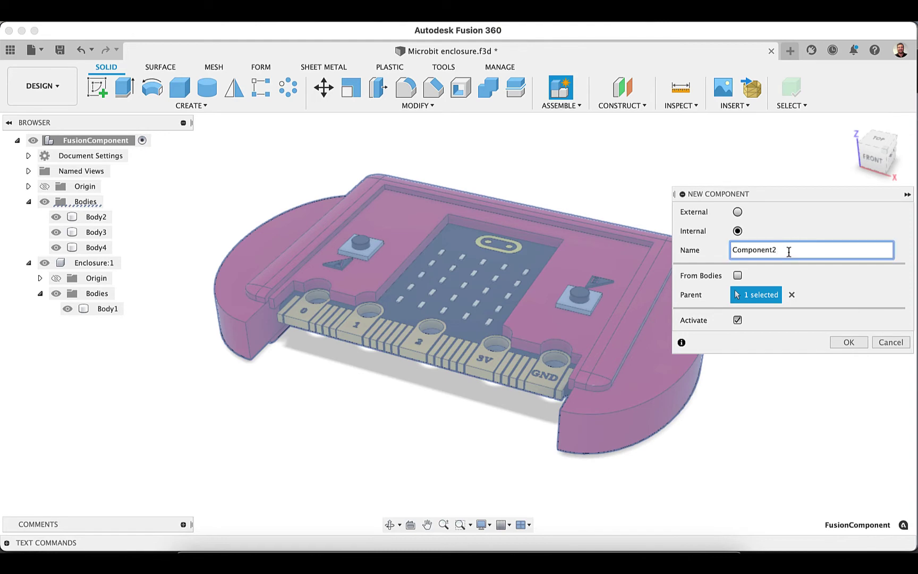
pyautogui.click(738, 276)
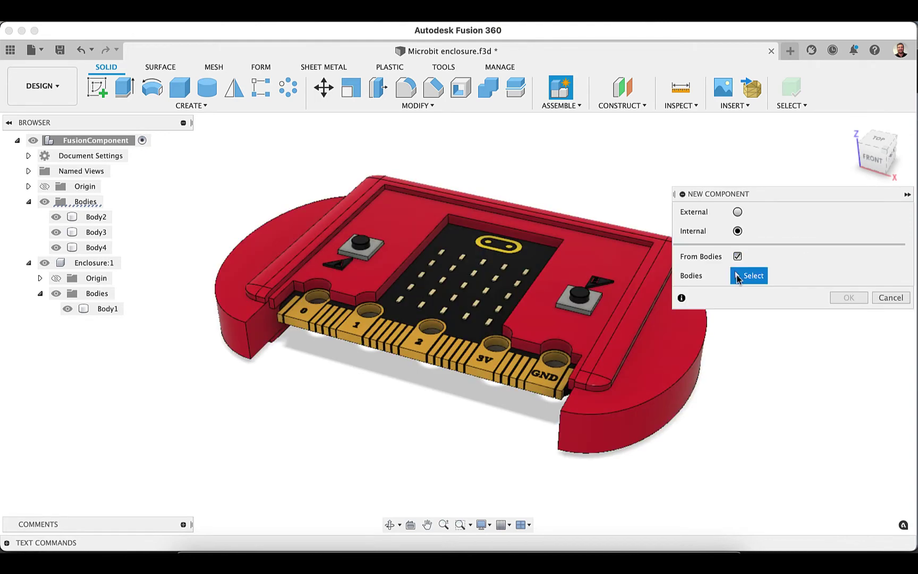
pyautogui.click(98, 218)
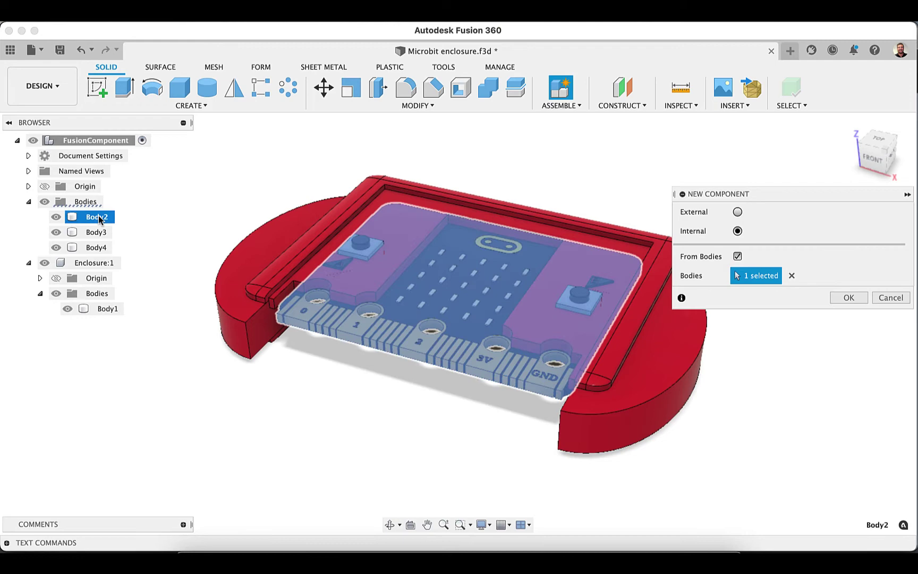
pyautogui.click(849, 299)
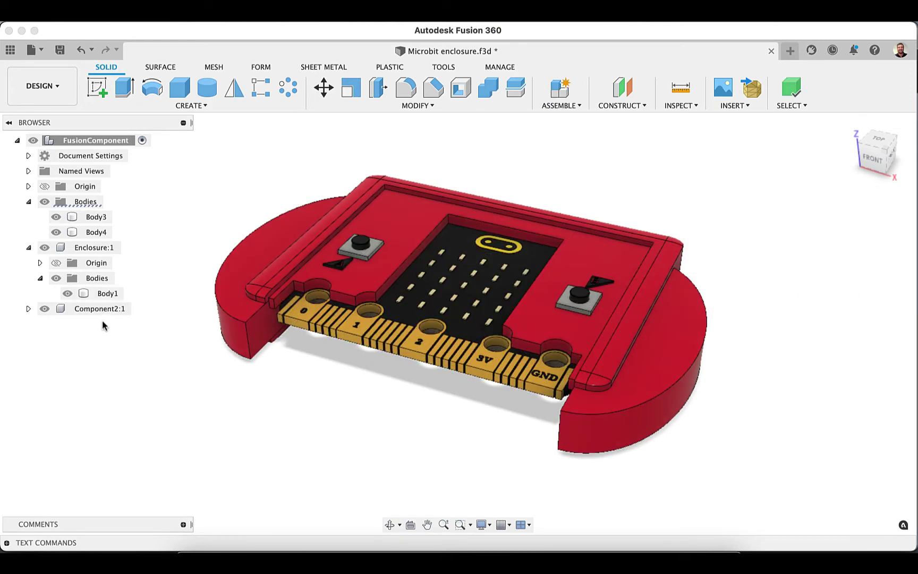
# Rename the new board component to 'Micro:bit'
pyautogui.doubleClick(93, 311)
pyautogui.write('M')
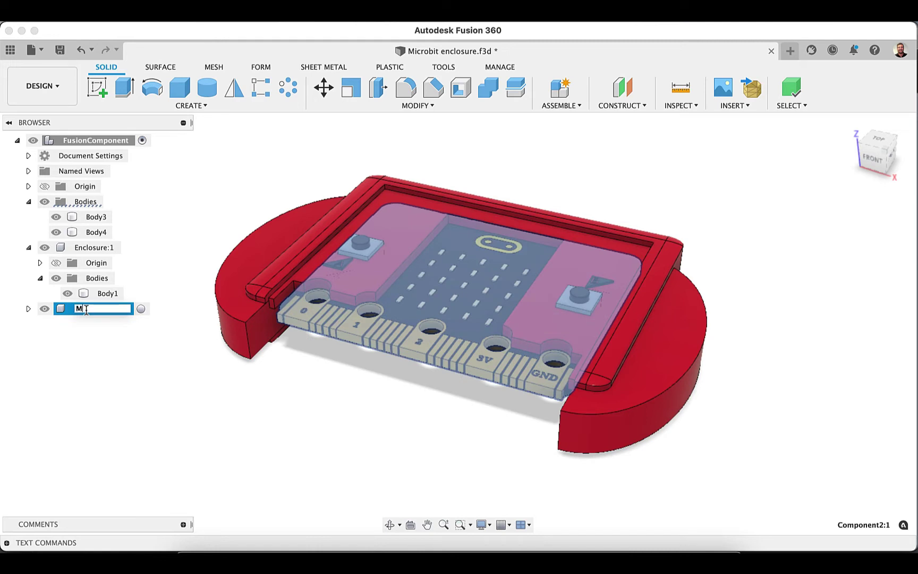
pyautogui.write('icro:')
pyautogui.press('BackSpace')
pyautogui.press('BackSpace')
pyautogui.write('bit')
pyautogui.press('Return')
# Make Body3, the first stick, a new component named 'Sticks'
pyautogui.click(560, 86)
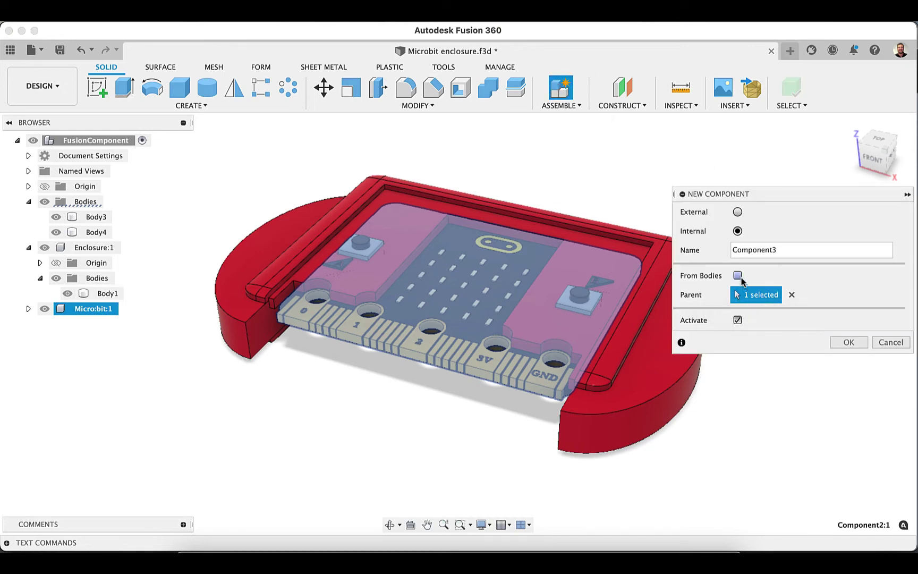
pyautogui.click(737, 275)
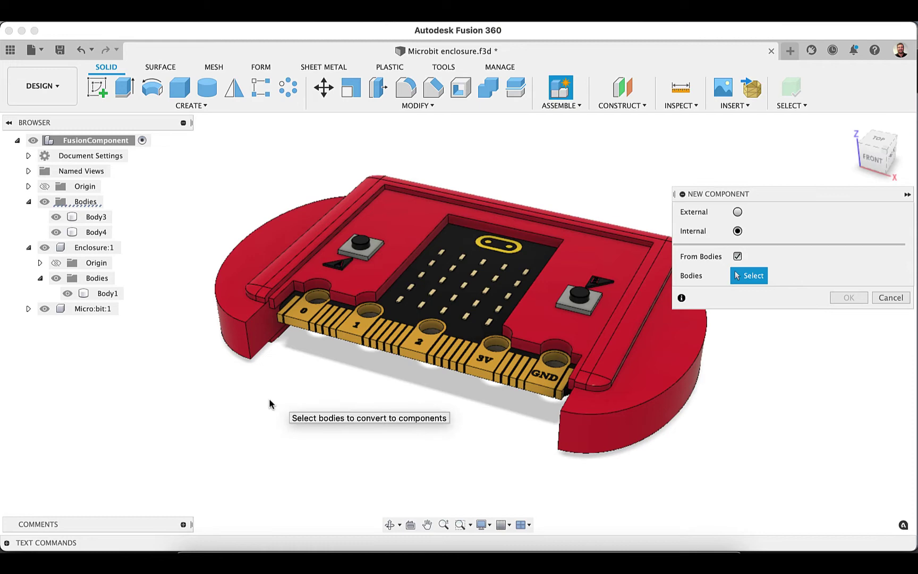
pyautogui.click(98, 218)
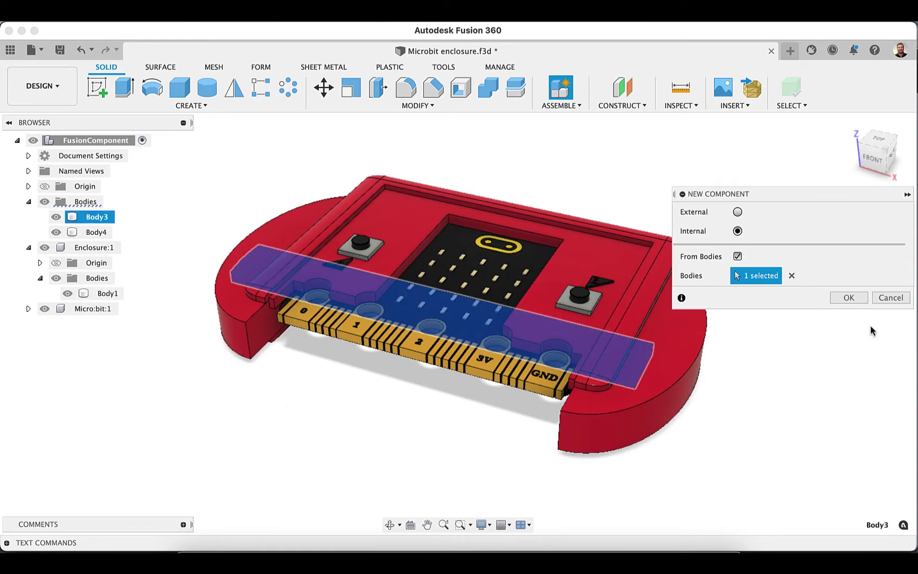
pyautogui.click(851, 297)
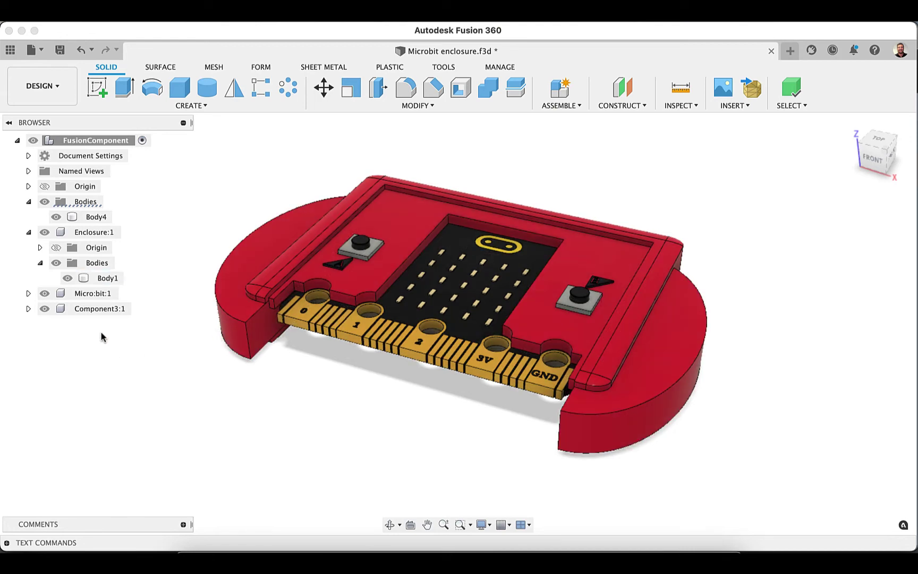
pyautogui.doubleClick(88, 309)
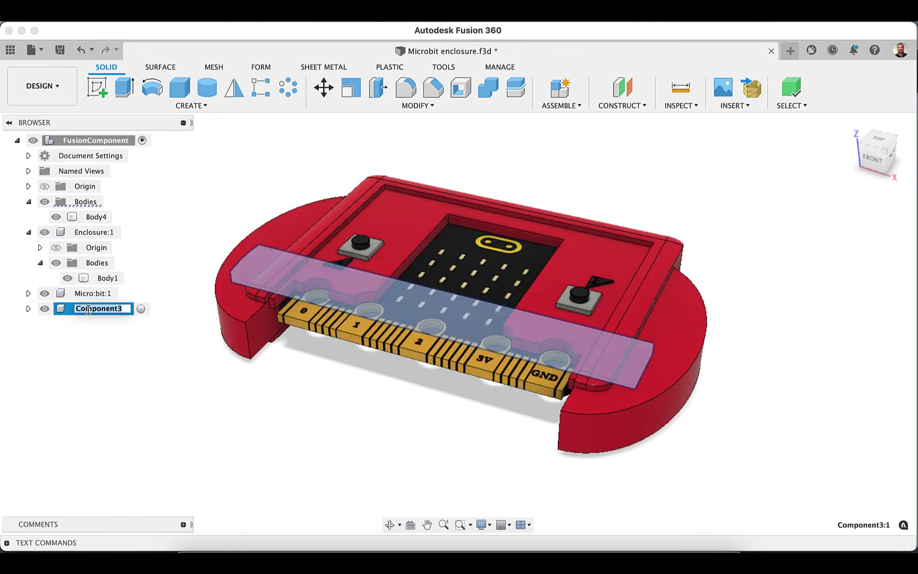
pyautogui.write('Sticks')
pyautogui.press('Return')
# Move Body4 into the Sticks:1 component in the browser
pyautogui.click(28, 309)
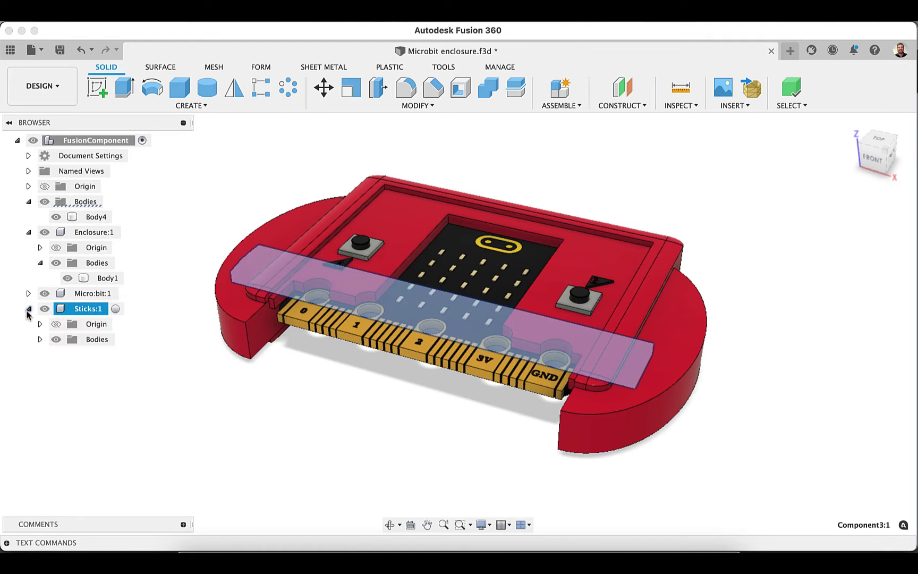
pyautogui.click(40, 339)
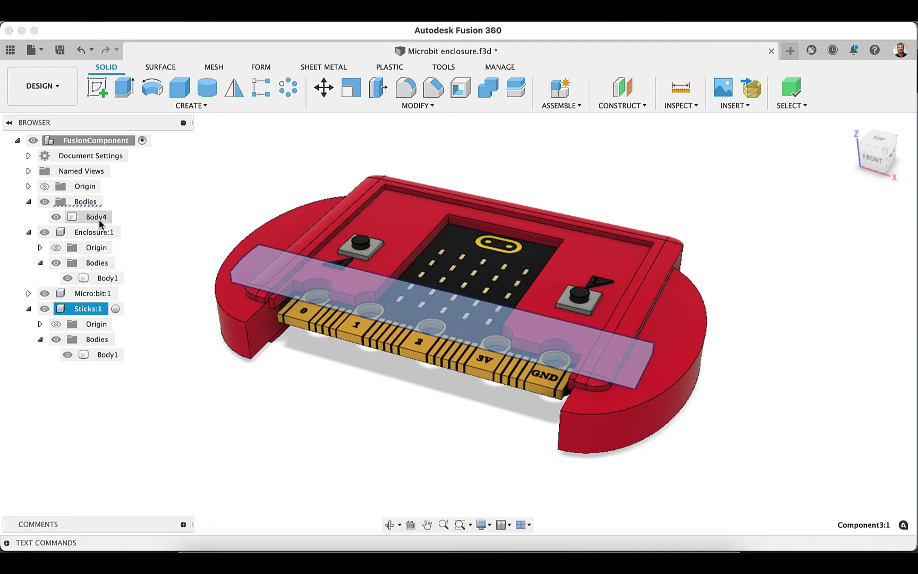
pyautogui.moveTo(99, 224); pyautogui.dragTo(95, 313)
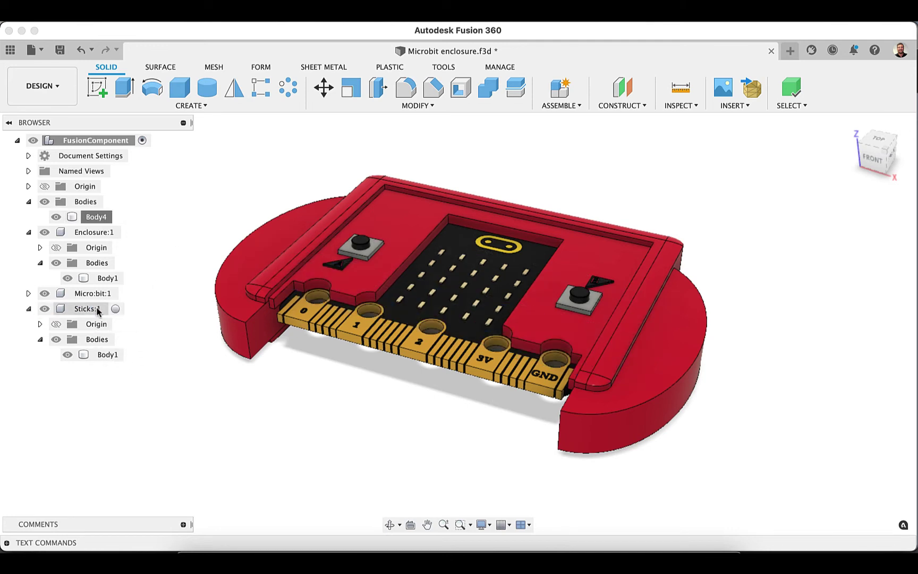
pyautogui.moveTo(95, 218); pyautogui.dragTo(88, 310)
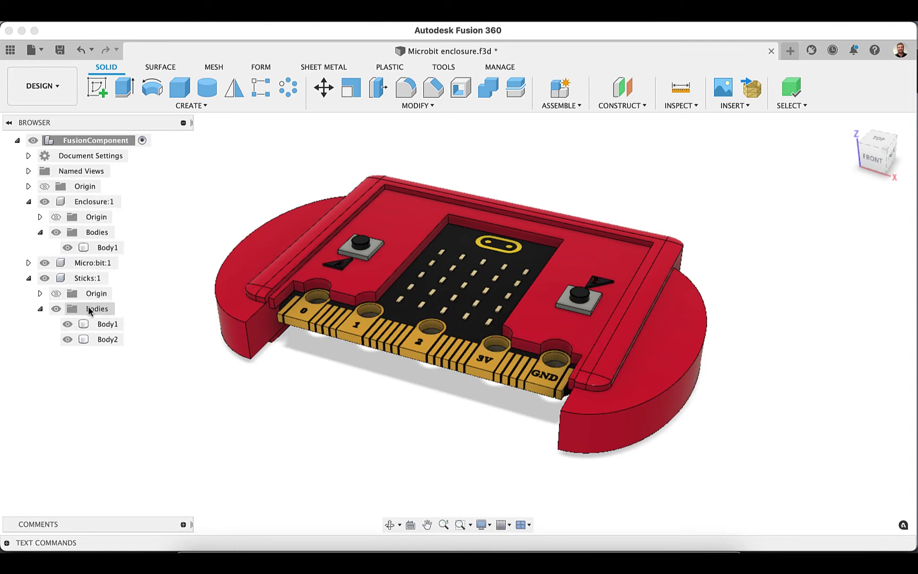
pyautogui.click(40, 309)
# Collapse the Sticks and Enclosure nodes in the browser
pyautogui.click(29, 279)
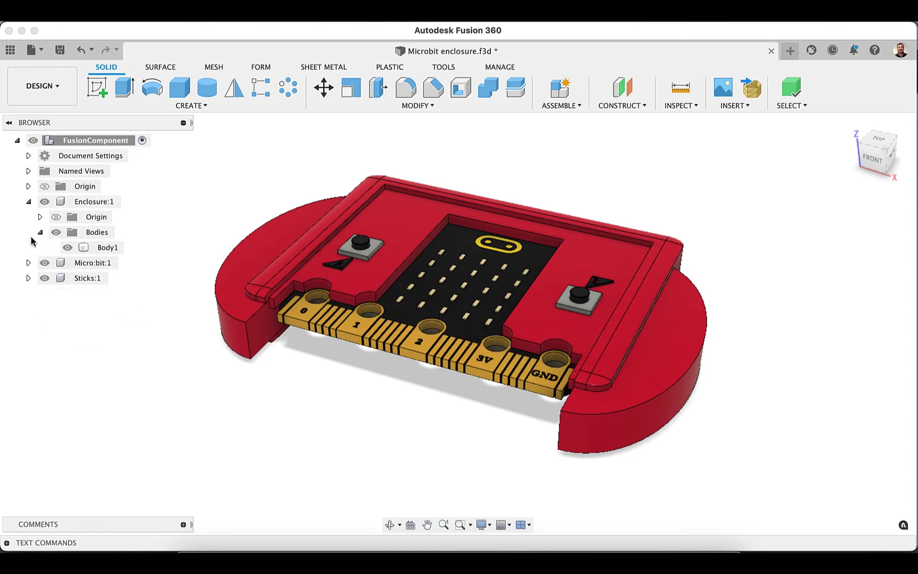
pyautogui.click(28, 202)
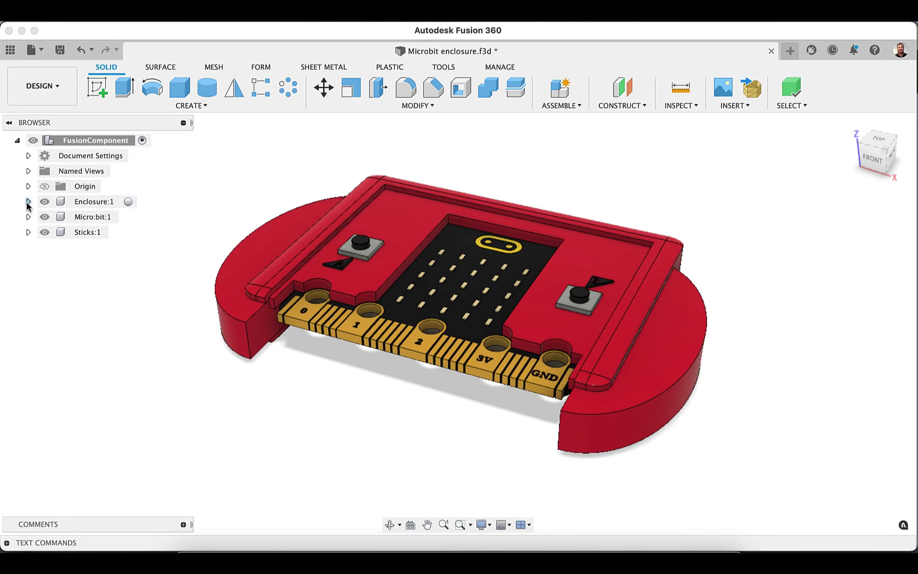
pyautogui.click(28, 202)
pyautogui.click(29, 202)
# Toggle Enclosure and Micro:bit visibility off and back on
pyautogui.click(43, 202)
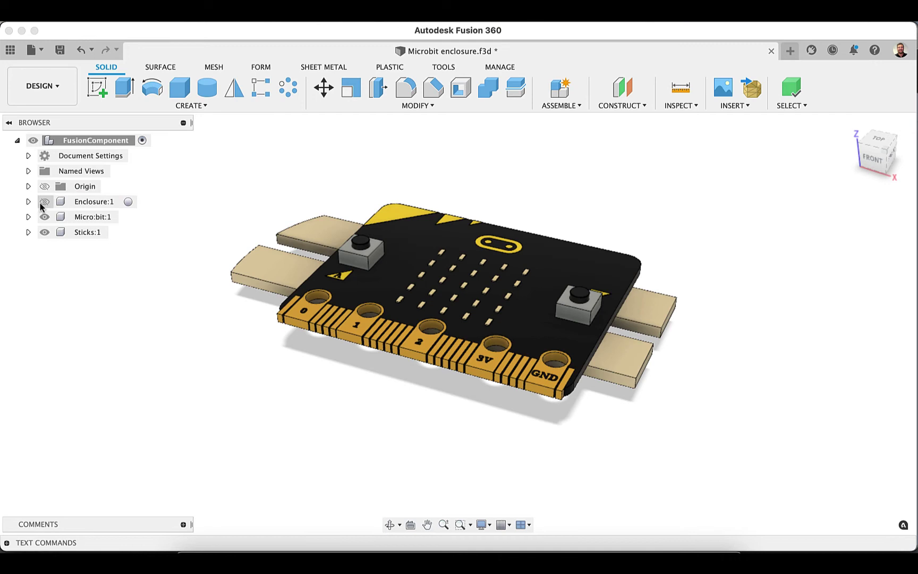
pyautogui.click(45, 217)
pyautogui.click(45, 217)
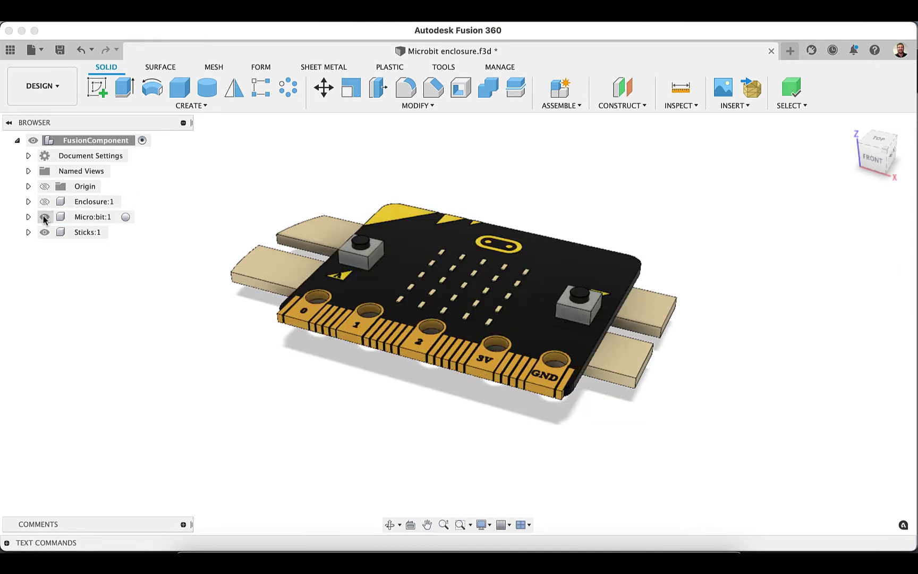
pyautogui.click(45, 201)
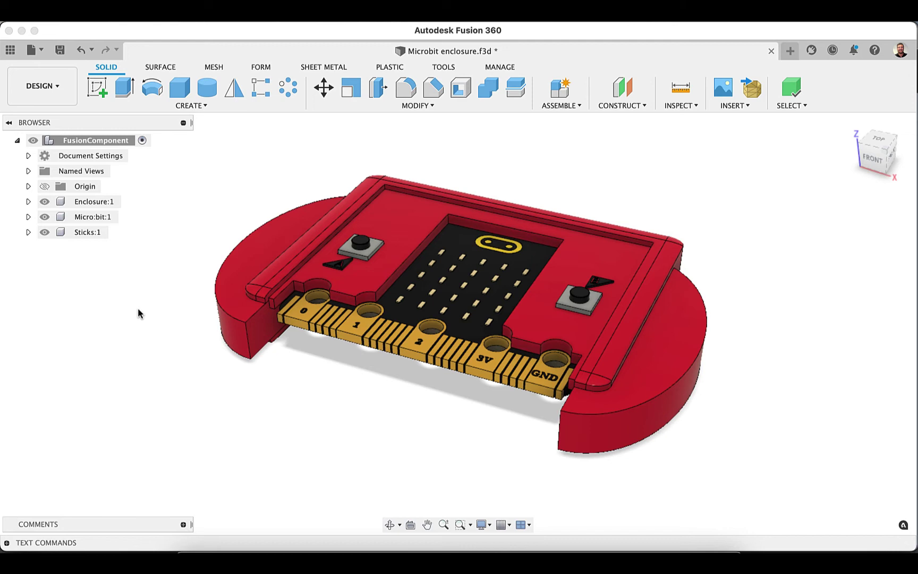
# Turn on Capture Design History for the FusionComponent root
pyautogui.rightClick(142, 144)
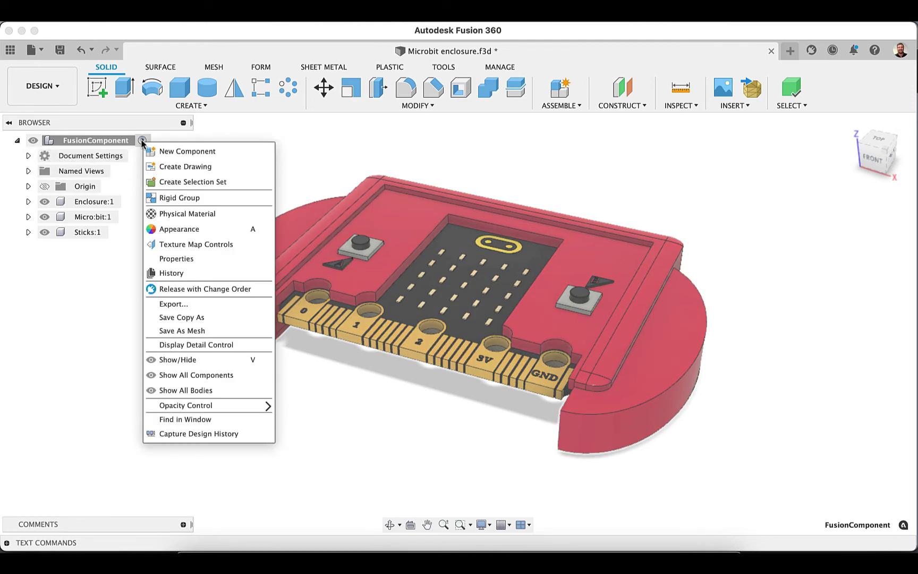
pyautogui.click(194, 434)
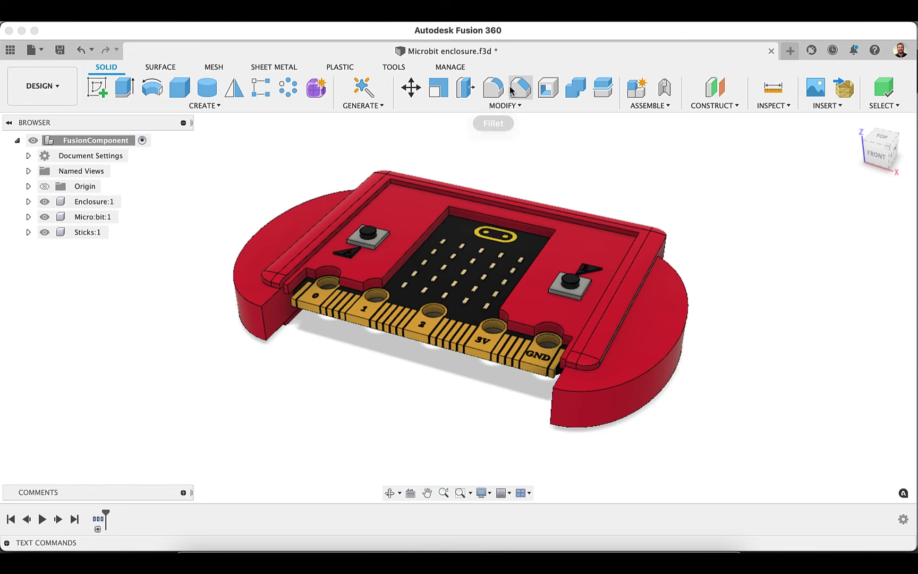
# Fillet the left grip's curved edge with a 2 mm radius
pyautogui.click(494, 88)
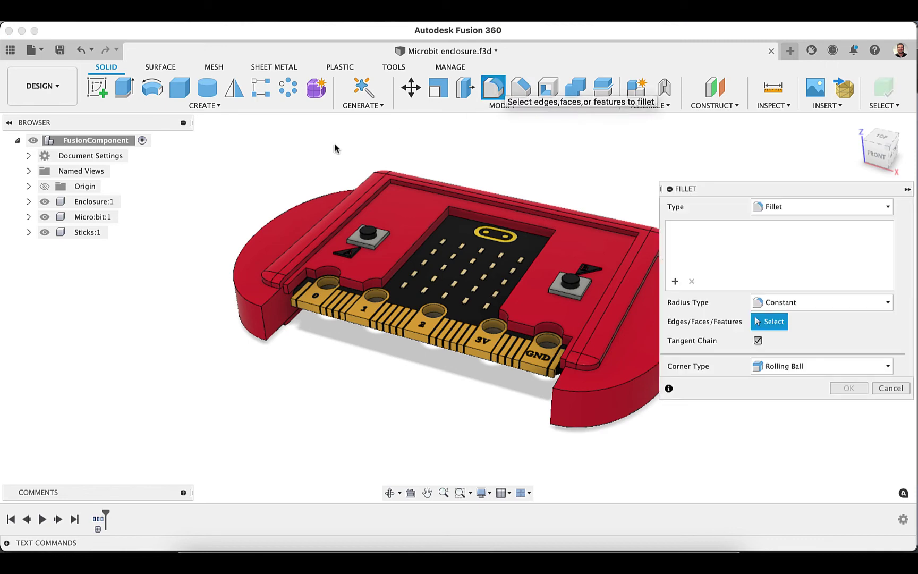
pyautogui.click(264, 228)
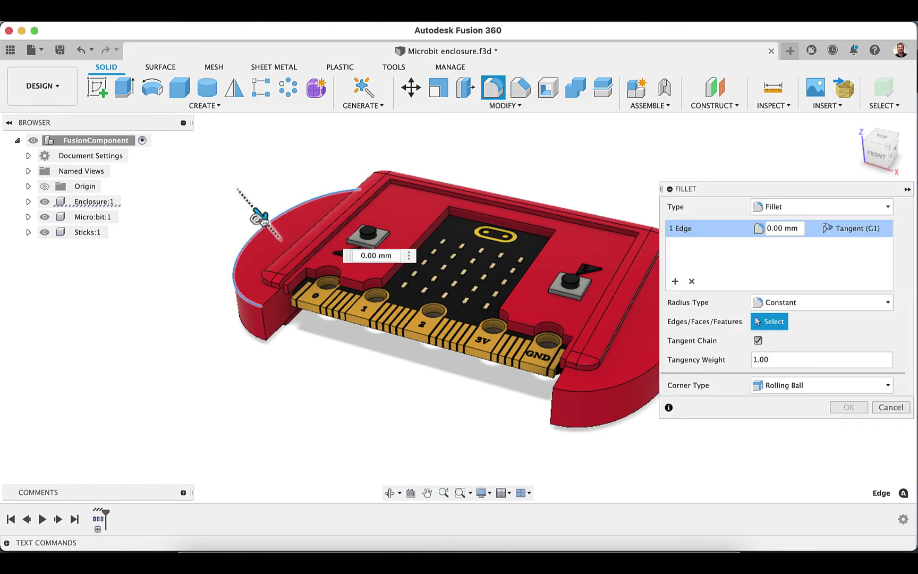
pyautogui.moveTo(254, 213); pyautogui.dragTo(257, 215)
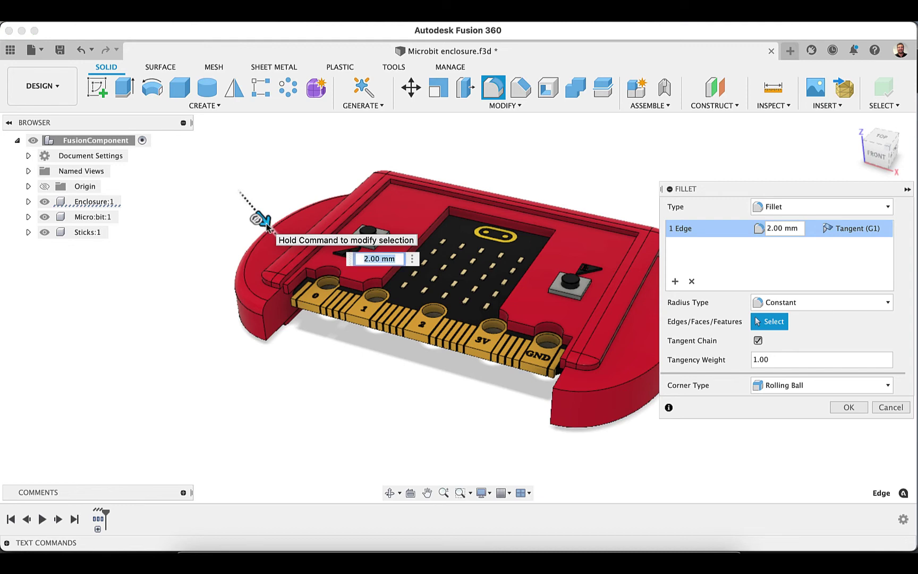
pyautogui.click(848, 407)
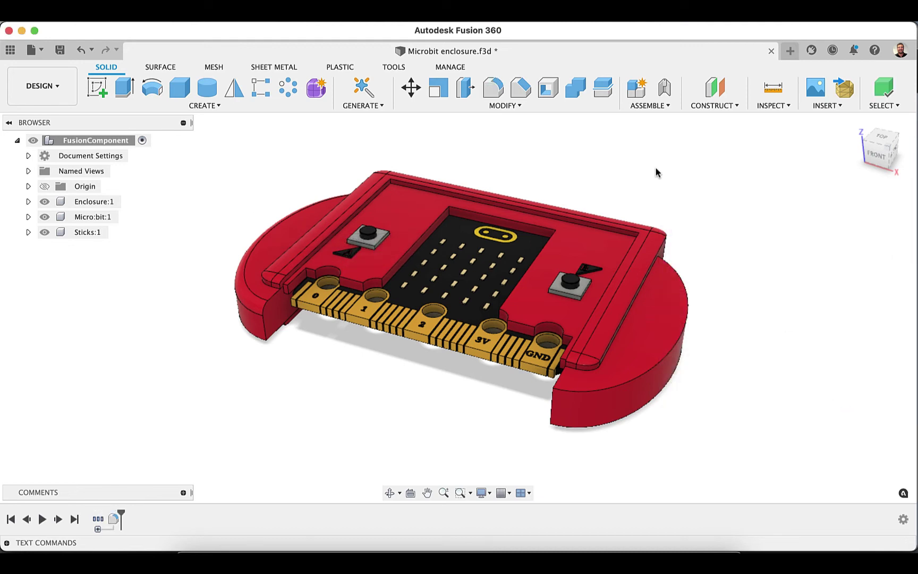
# Fillet the right grip's curved edge with a 2 mm radius
pyautogui.click(494, 88)
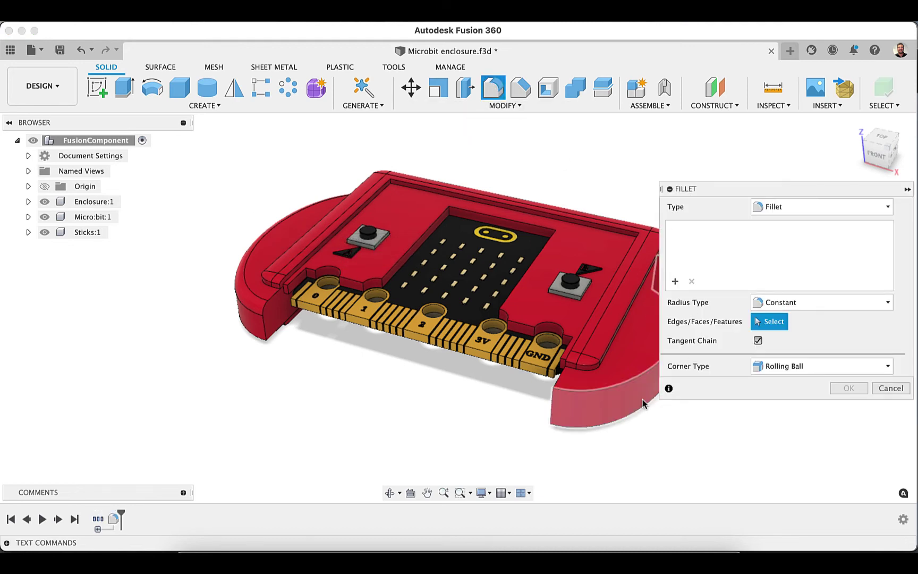
pyautogui.click(632, 383)
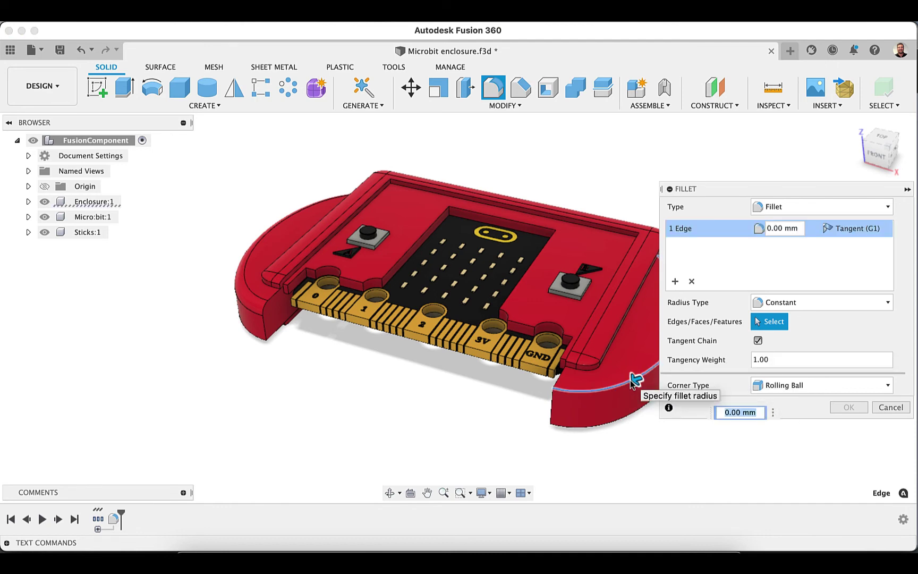
pyautogui.write('3')
pyautogui.press('Return')
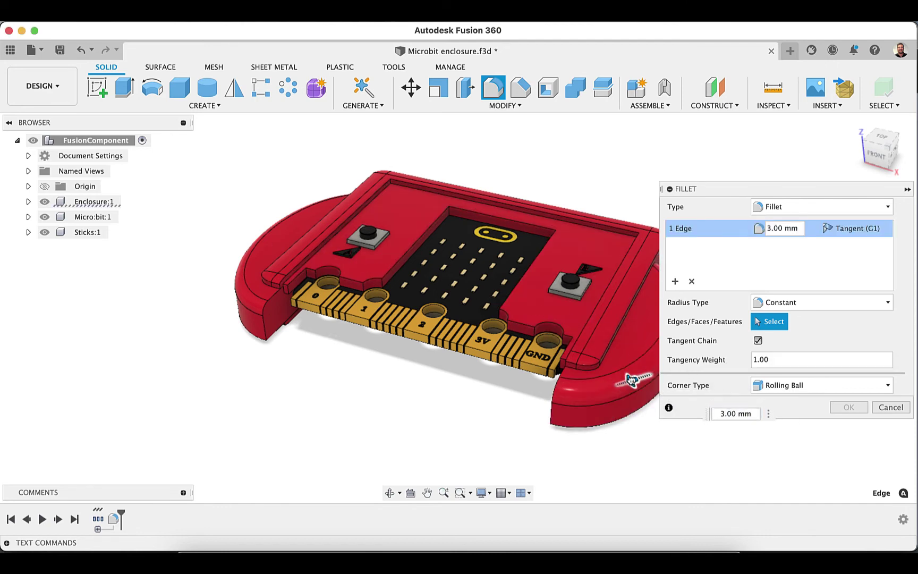
pyautogui.write('2')
pyautogui.press('Return')
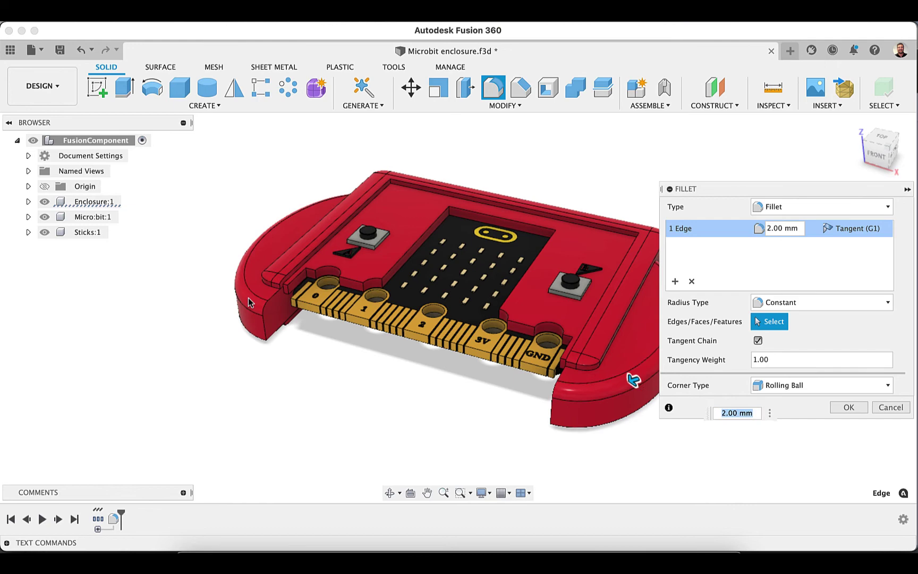
pyautogui.click(849, 408)
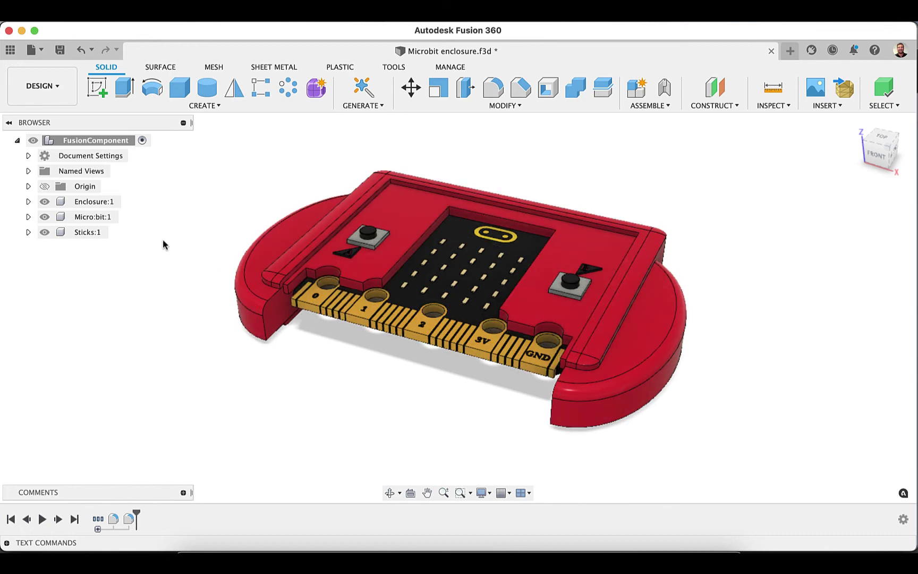
# Activate the Enclosure:1 component in the browser
pyautogui.click(118, 203)
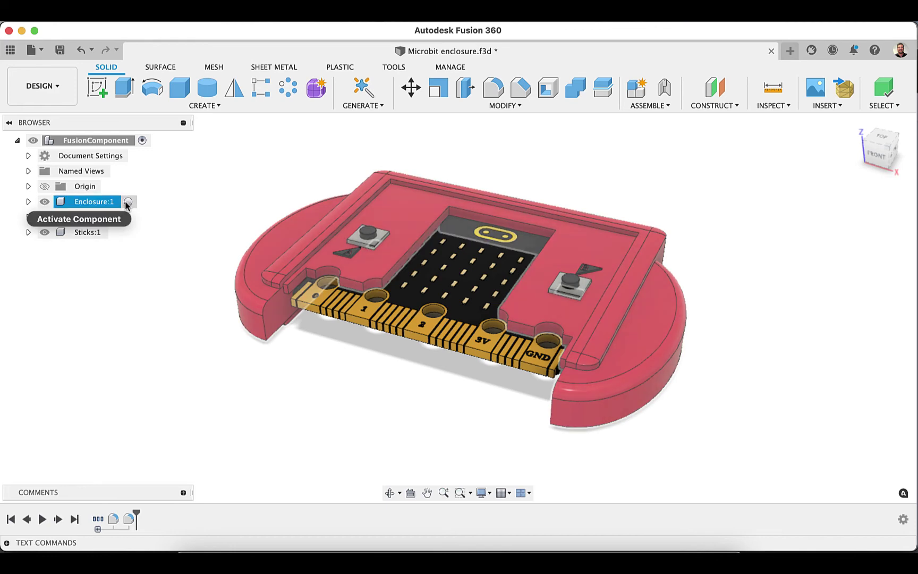
pyautogui.click(128, 202)
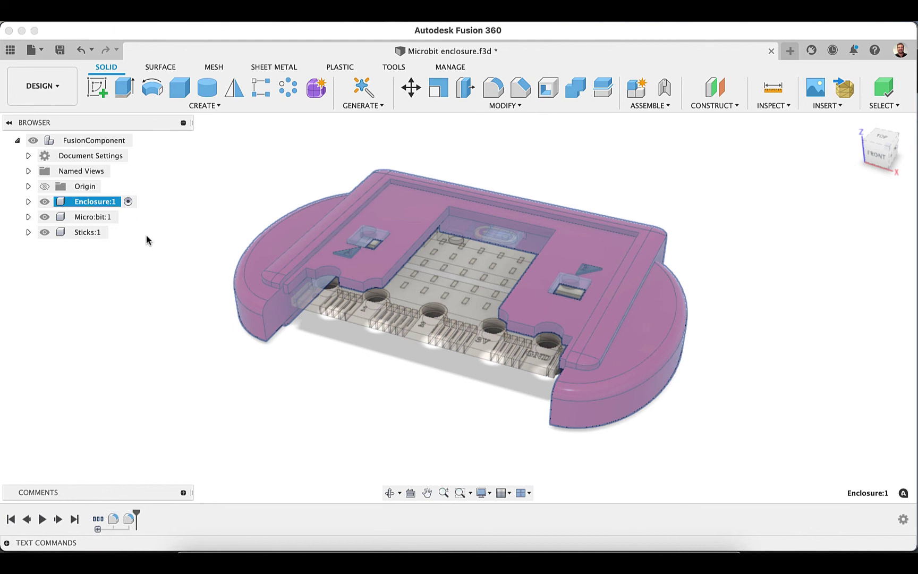
# Activate Micro:bit:1, then reactivate the top-level FusionComponent
pyautogui.click(123, 217)
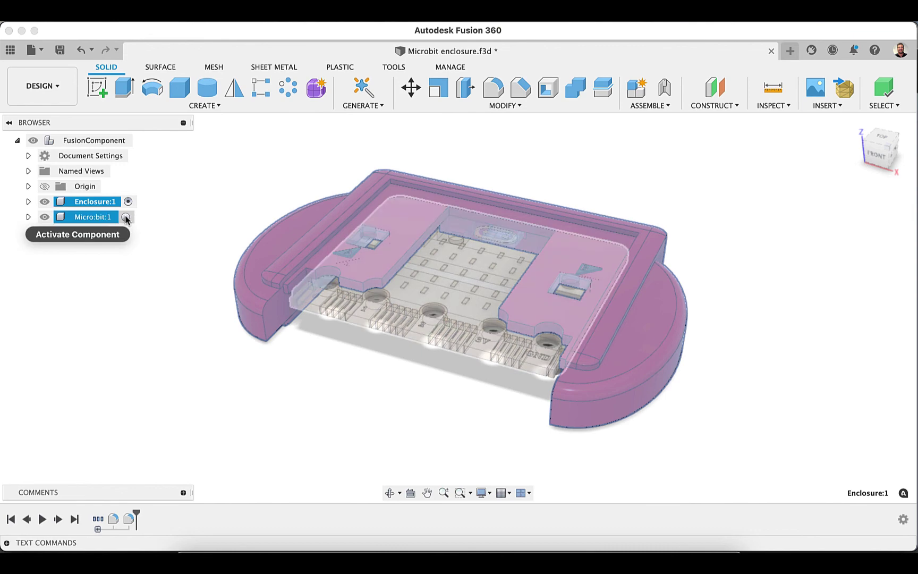
pyautogui.click(126, 218)
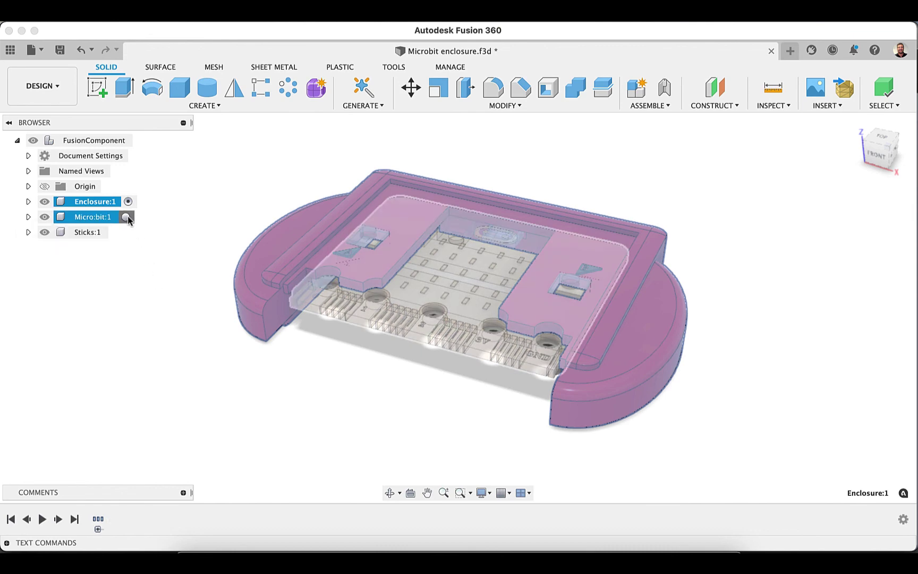
pyautogui.click(125, 218)
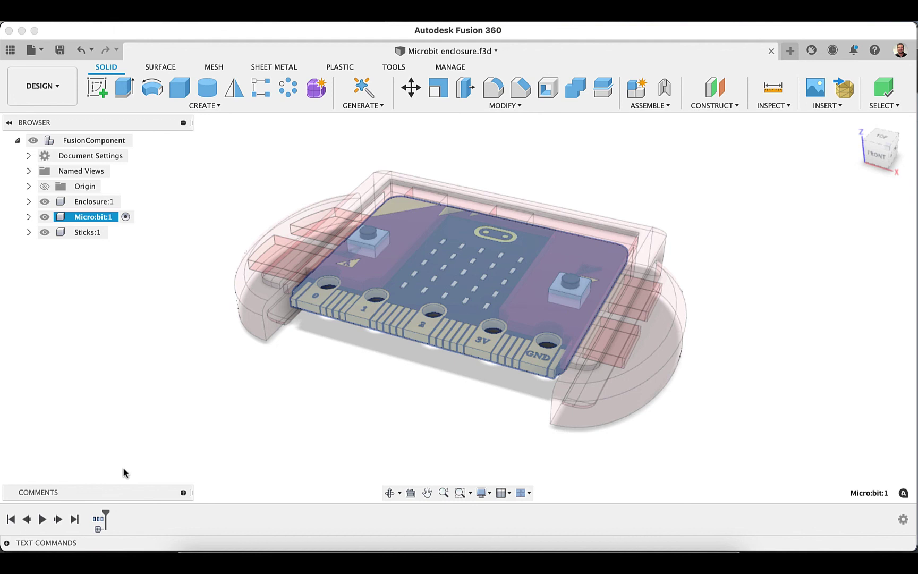
pyautogui.doubleClick(239, 177)
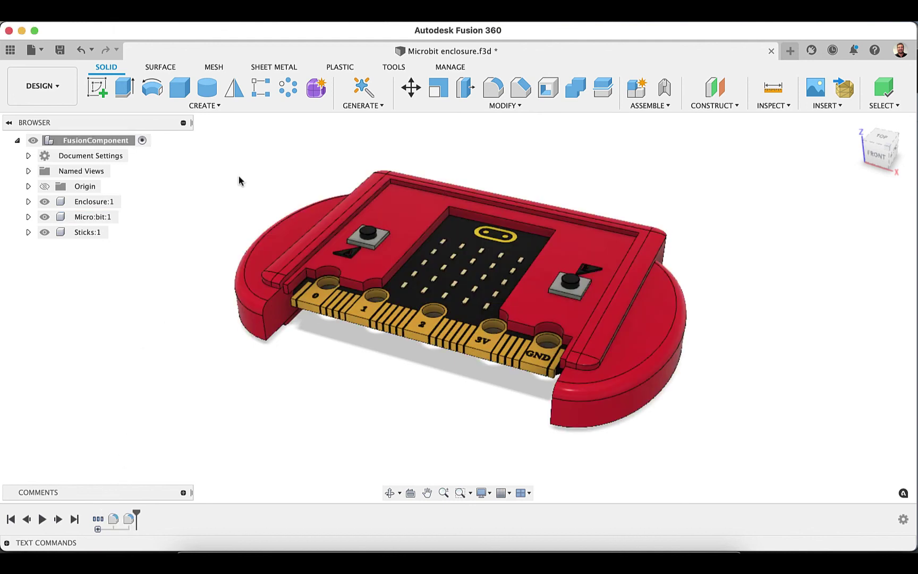